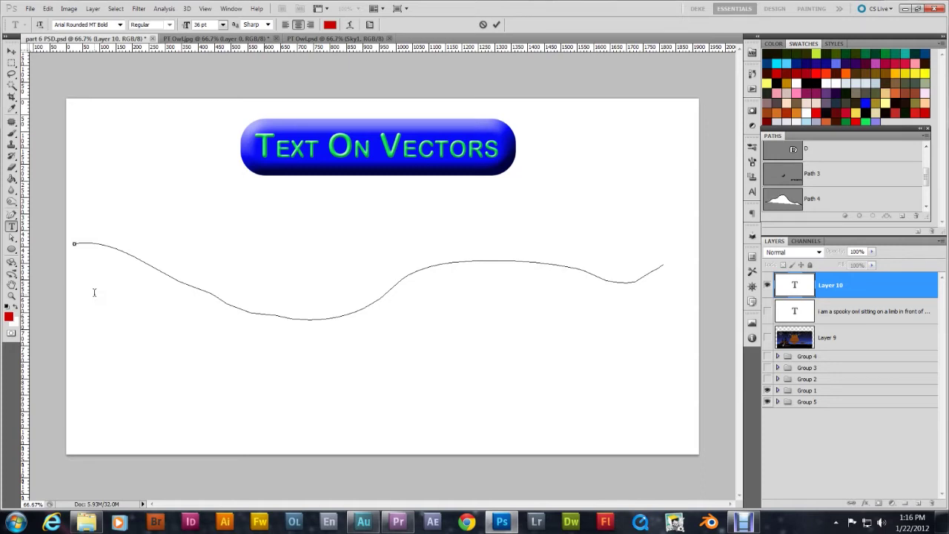
{"action": "key", "text": "ctrl"}
{"action": "left_click", "coordinate": [830, 287]}
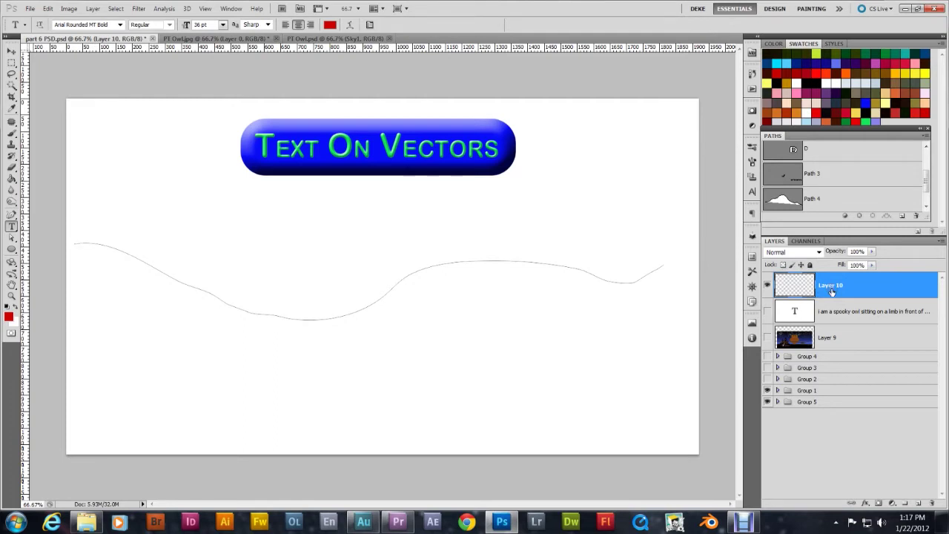
{"action": "left_click", "coordinate": [75, 240]}
{"action": "left_click", "coordinate": [99, 241]}
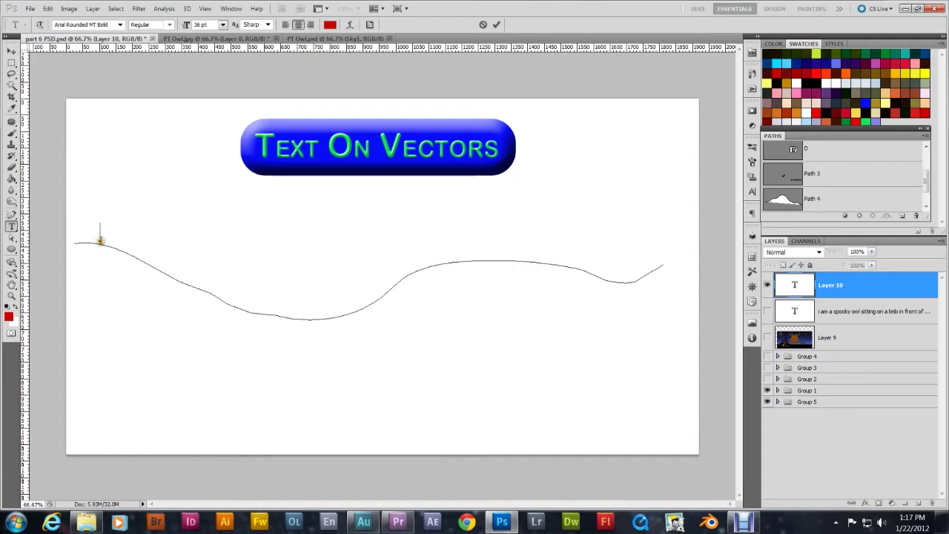
{"action": "left_click", "coordinate": [864, 294]}
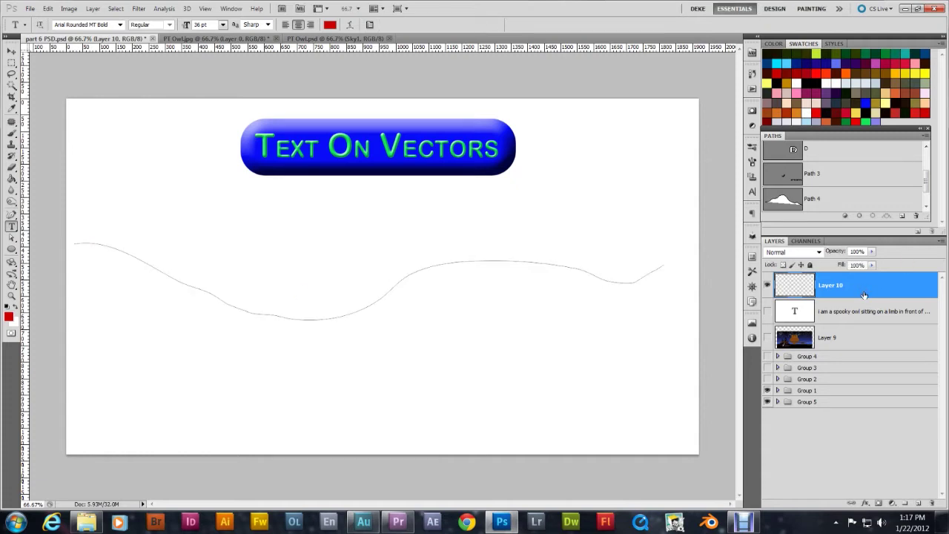
{"action": "left_click", "coordinate": [94, 243]}
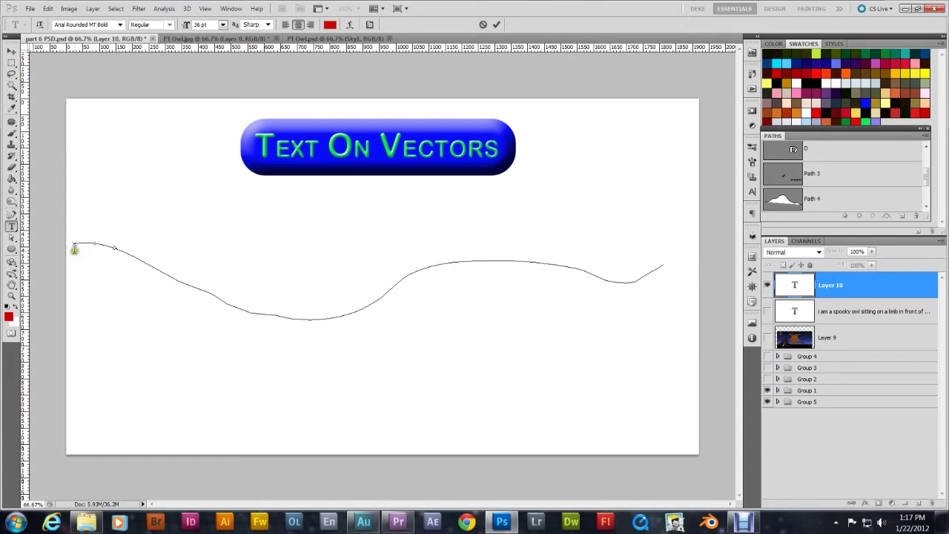
{"action": "left_click", "coordinate": [96, 250]}
{"action": "left_click", "coordinate": [116, 249]}
{"action": "type", "text": "uGU"}
{"action": "key", "text": "ctrl+z"}
{"action": "left_click", "coordinate": [805, 285]}
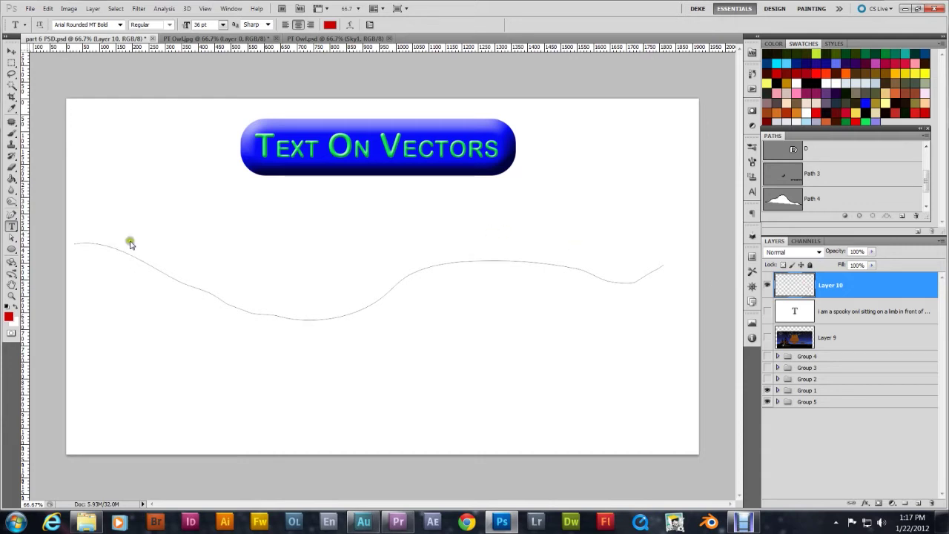
- Start path text near the left end of the wavy curve and move its start point to the curve's left end
{"action": "left_click", "coordinate": [10, 228]}
{"action": "left_click", "coordinate": [381, 295]}
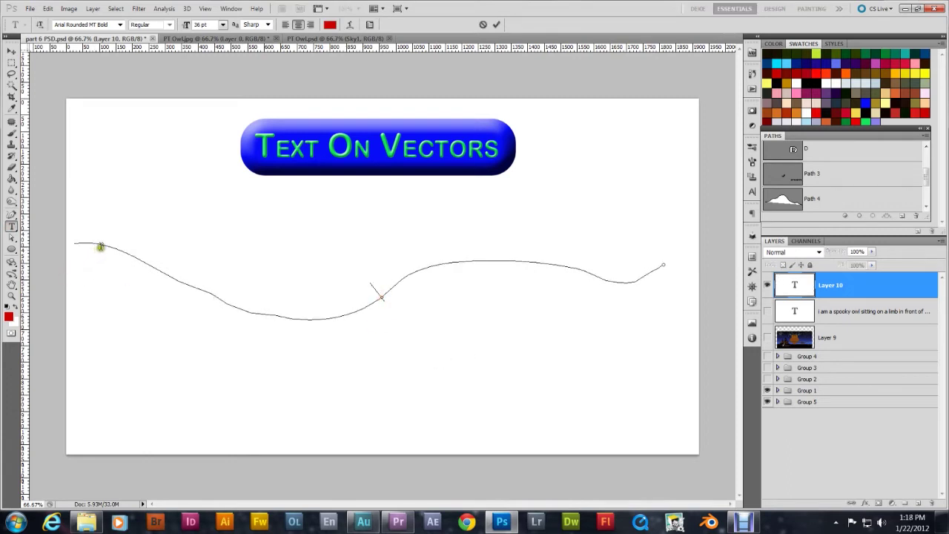
{"action": "left_click", "coordinate": [12, 238]}
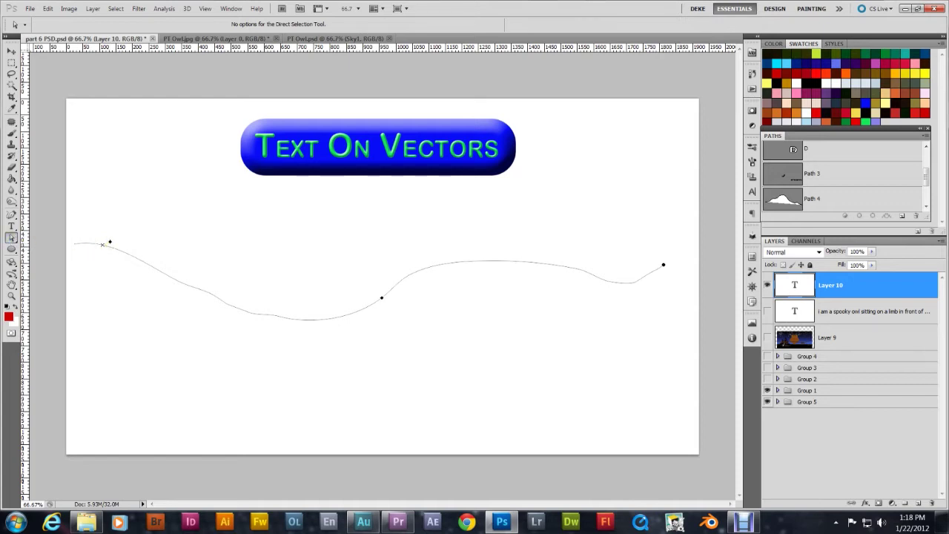
{"action": "scroll", "coordinate": [109, 242], "scroll_direction": "up", "scroll_amount": 1}
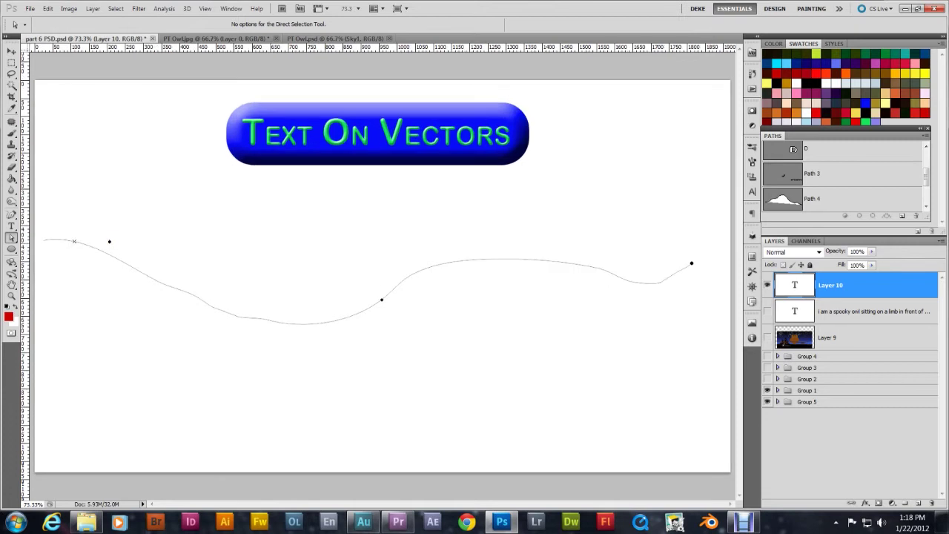
{"action": "scroll", "coordinate": [71, 238], "scroll_direction": "up", "scroll_amount": 1}
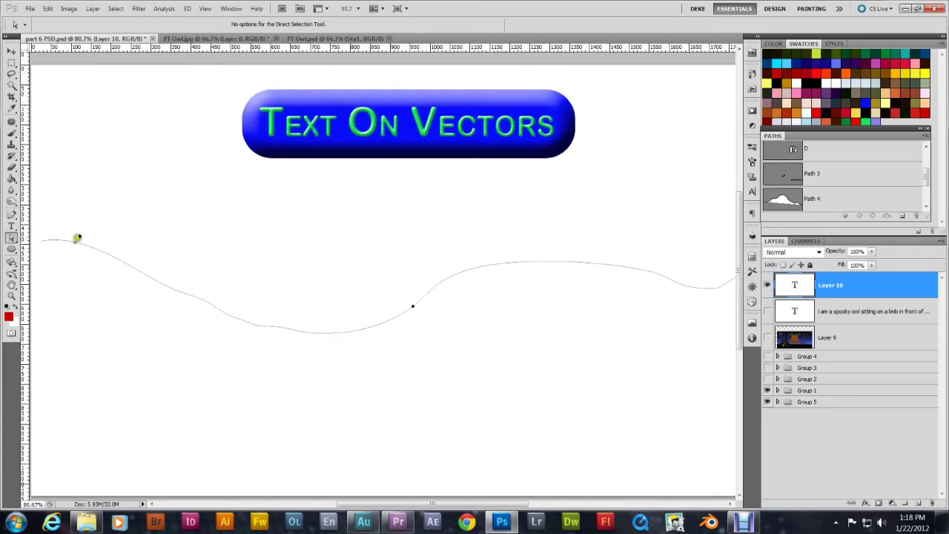
{"action": "scroll", "coordinate": [75, 238], "scroll_direction": "up", "scroll_amount": 1}
{"action": "scroll", "coordinate": [78, 238], "scroll_direction": "up", "scroll_amount": 1}
{"action": "scroll", "coordinate": [83, 238], "scroll_direction": "up", "scroll_amount": 1}
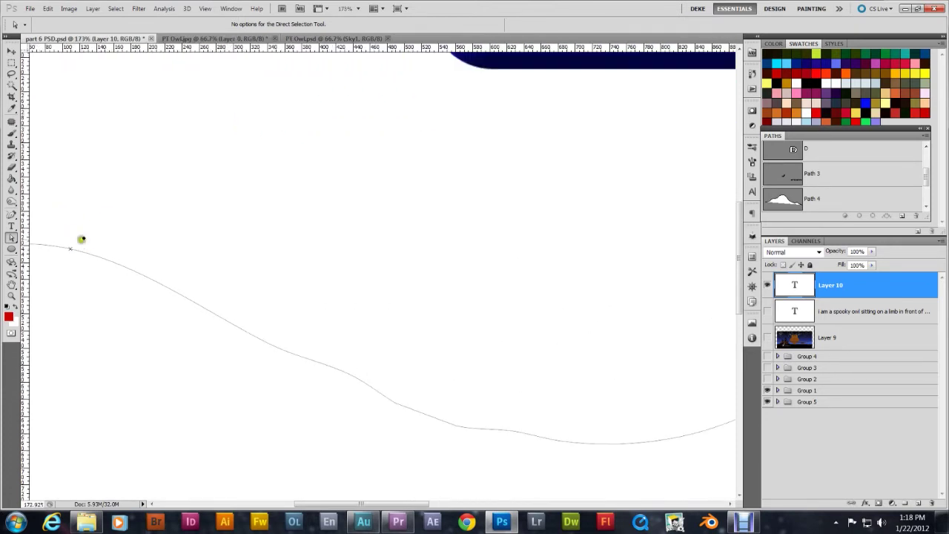
{"action": "scroll", "coordinate": [83, 238], "scroll_direction": "down", "scroll_amount": 4}
{"action": "scroll", "coordinate": [84, 239], "scroll_direction": "down", "scroll_amount": 4}
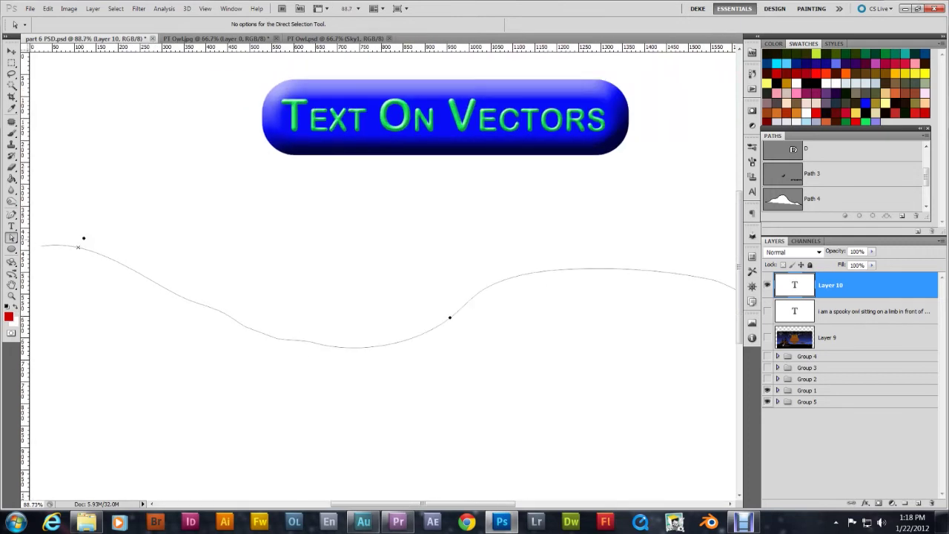
{"action": "scroll", "coordinate": [147, 246], "scroll_direction": "up", "scroll_amount": 2}
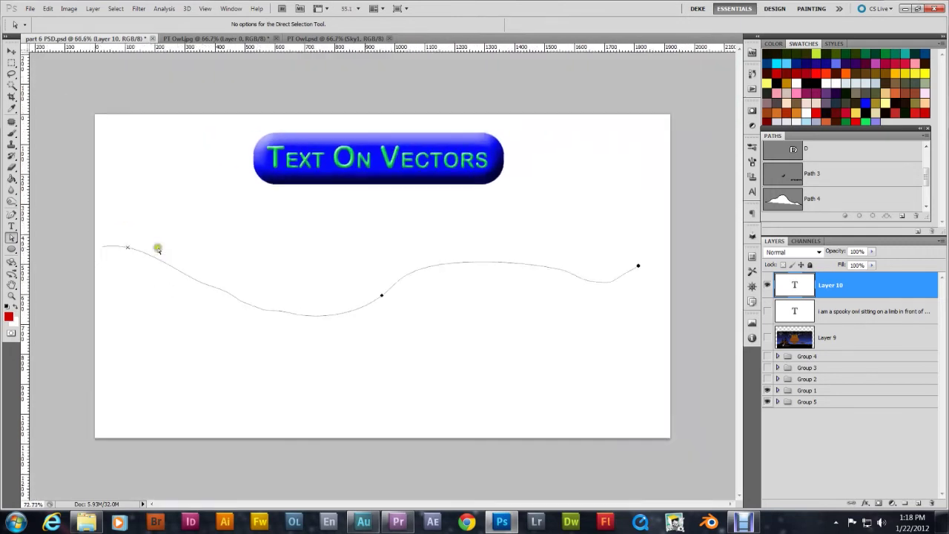
{"action": "scroll", "coordinate": [112, 242], "scroll_direction": "down", "scroll_amount": 2}
{"action": "left_click_drag", "start_coordinate": [105, 240], "coordinate": [108, 238]}
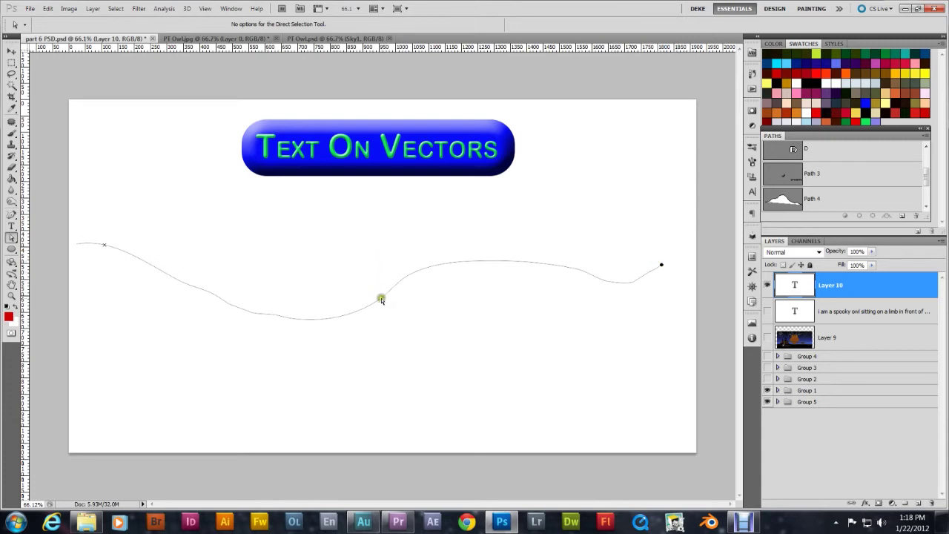
{"action": "left_click", "coordinate": [107, 242]}
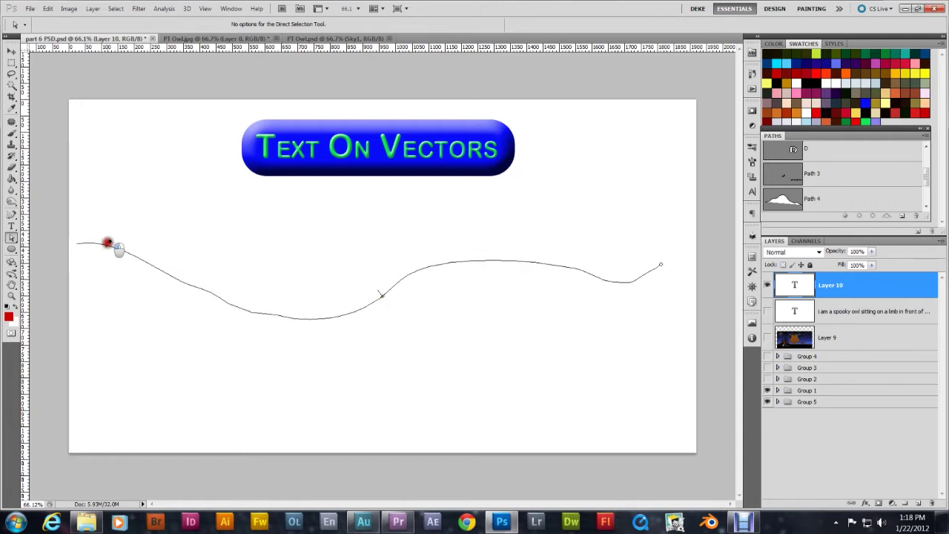
{"action": "left_click_drag", "start_coordinate": [108, 243], "coordinate": [76, 240]}
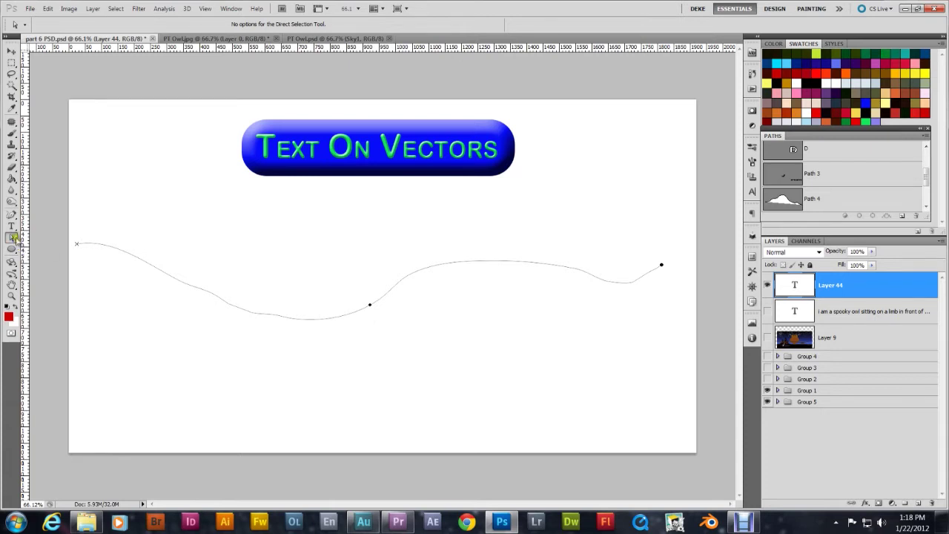
- Enter "I PUT TEXT ON PATHS SO I AM COOL AND THIS IS HOW IT'S DONE" along the wavy curve
{"action": "double_click", "coordinate": [787, 289]}
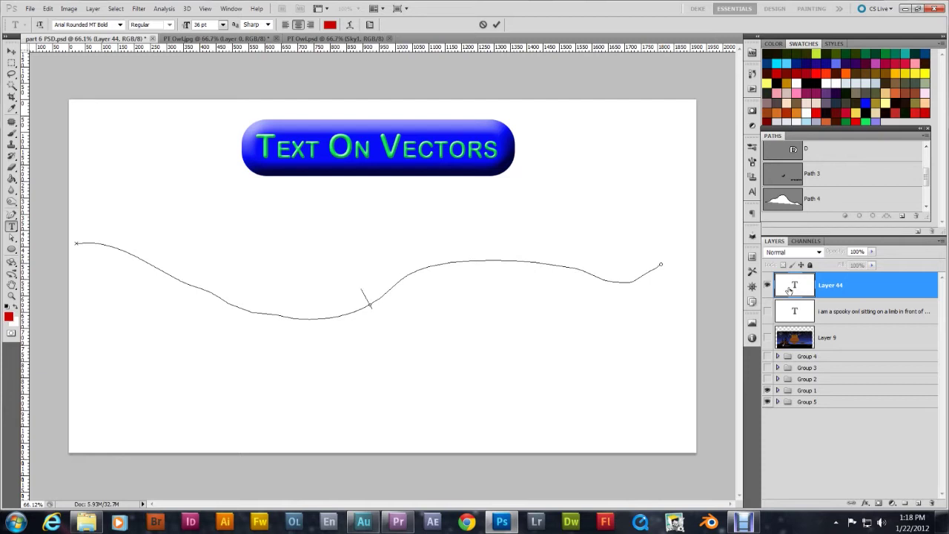
{"action": "left_click", "coordinate": [370, 301]}
{"action": "type", "text": "I PUT TEXT ON"}
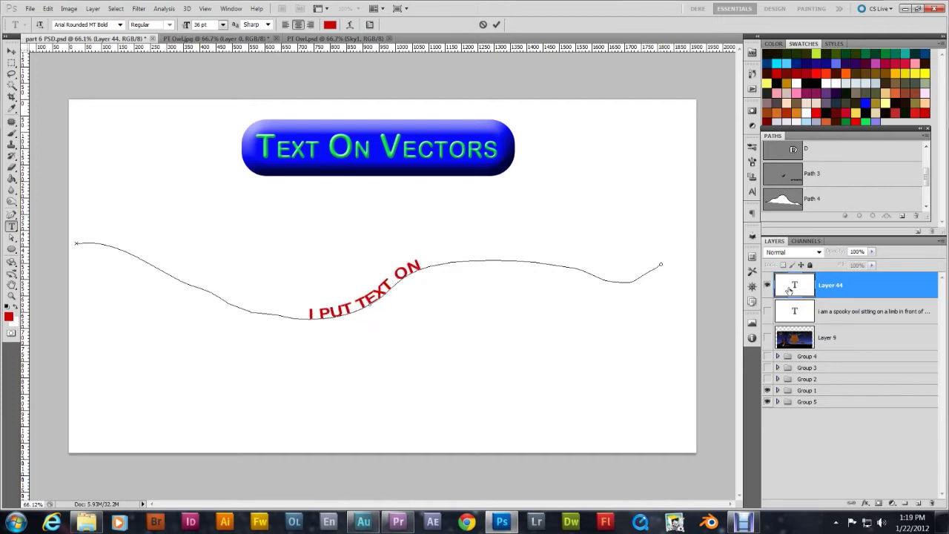
{"action": "type", "text": " PAT"}
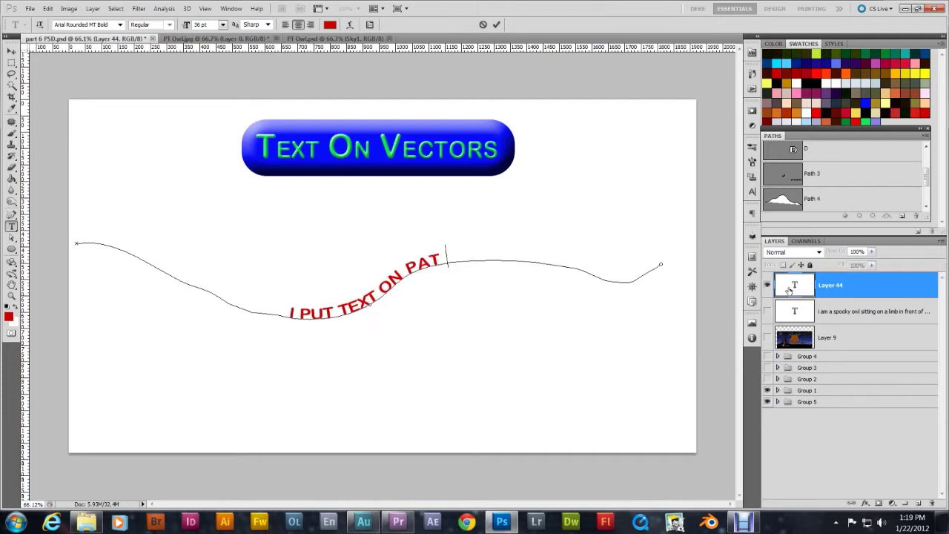
{"action": "type", "text": "HS SO"}
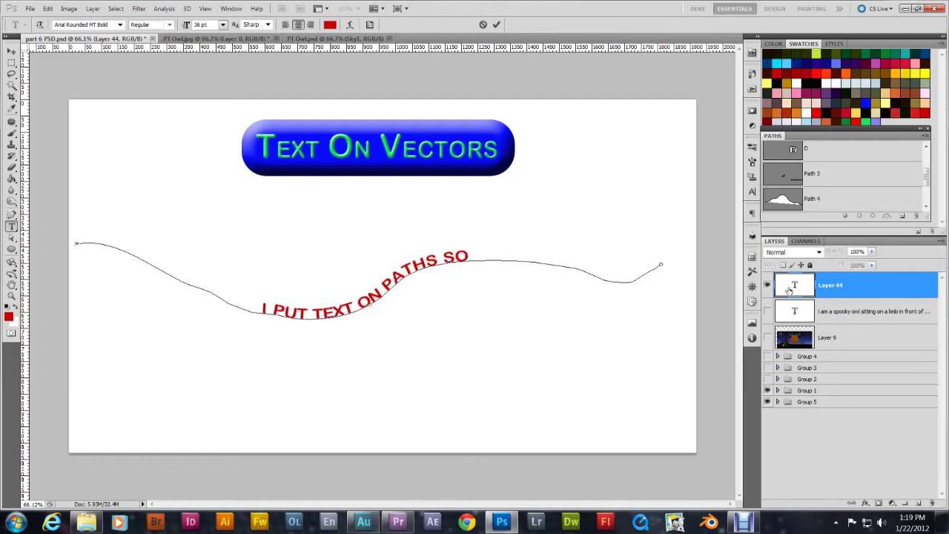
{"action": "type", "text": " I"}
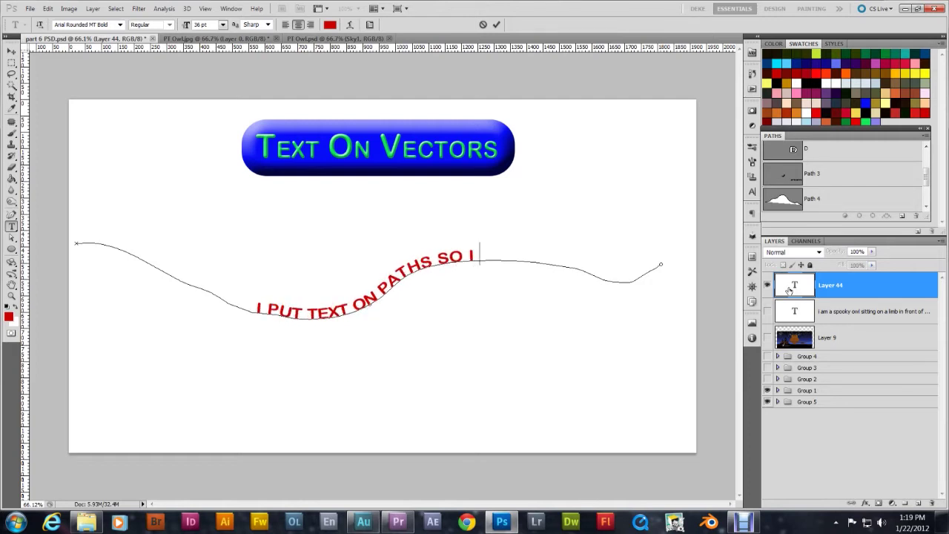
{"action": "type", "text": " AM"}
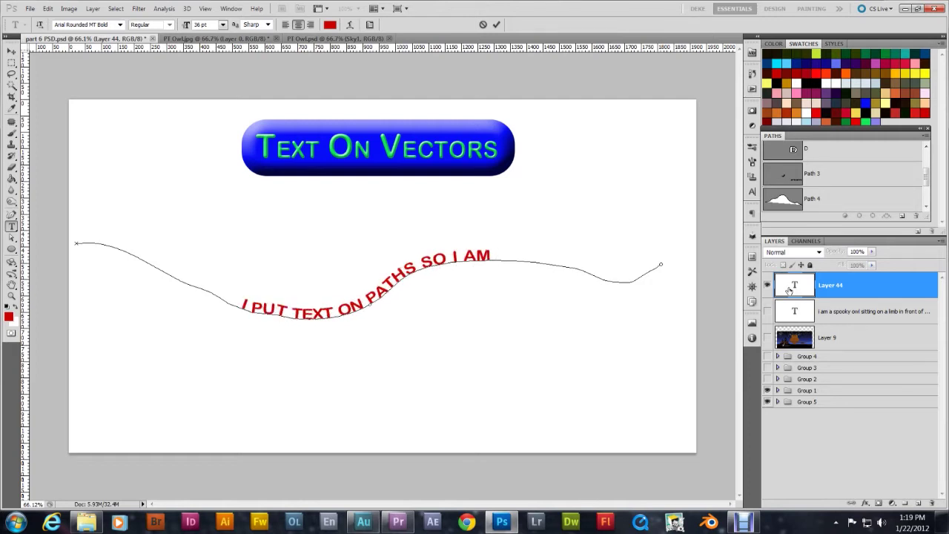
{"action": "type", "text": " COOL"}
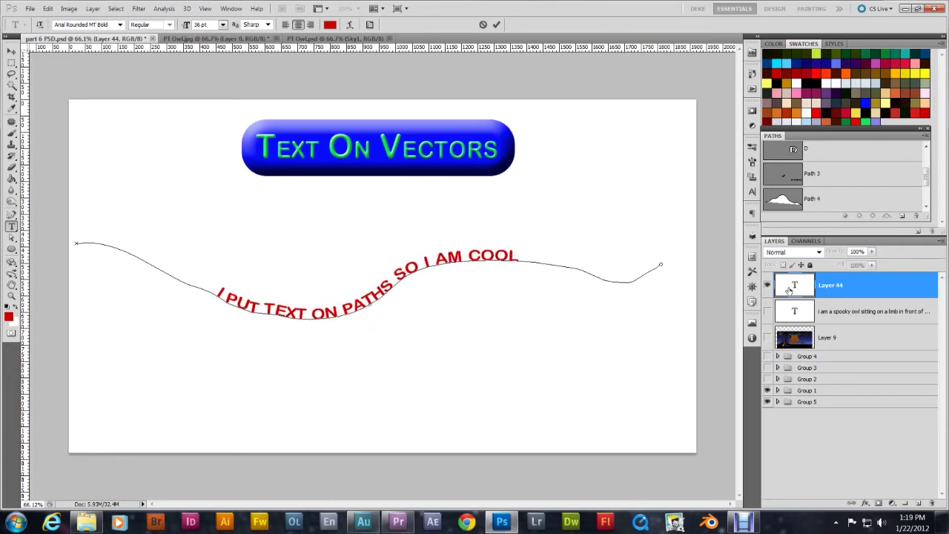
{"action": "type", "text": " AND TH"}
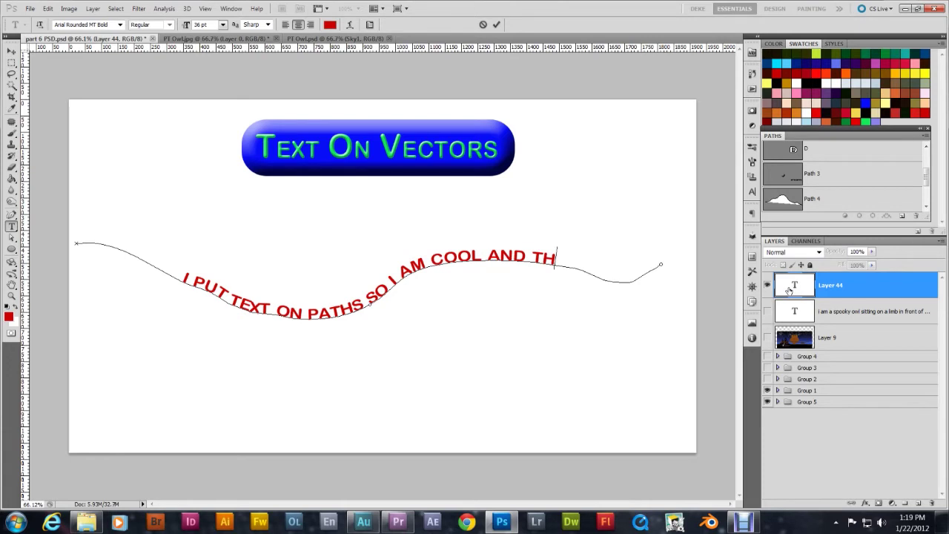
{"action": "type", "text": "IS"}
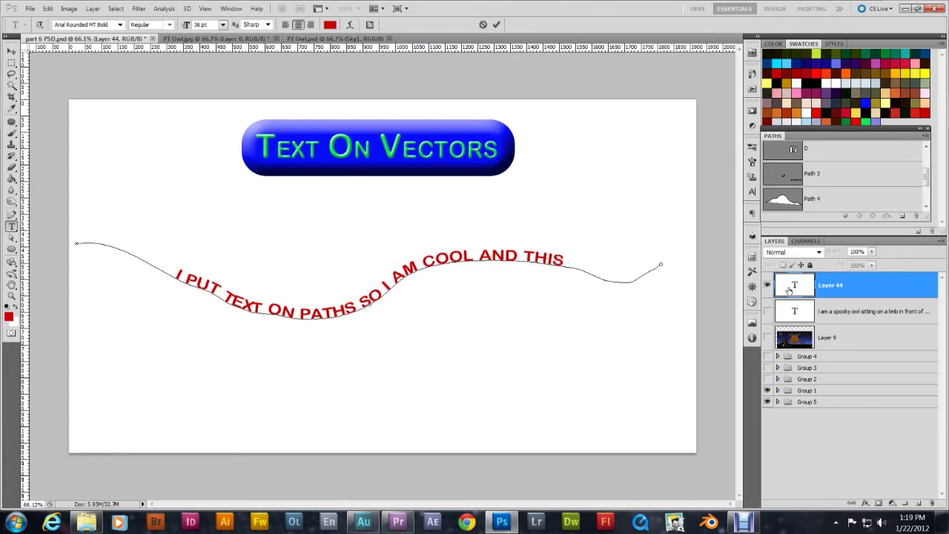
{"action": "type", "text": " IS"}
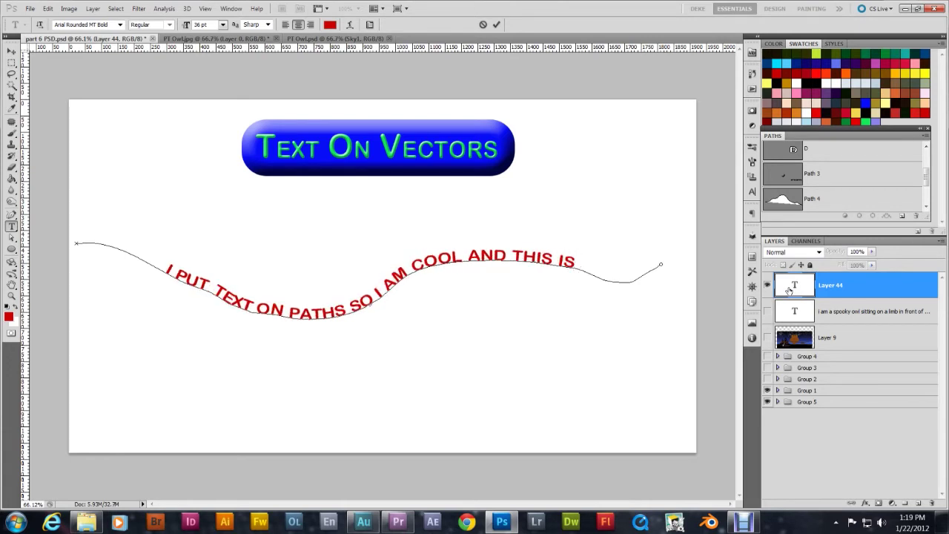
{"action": "type", "text": " HOW"}
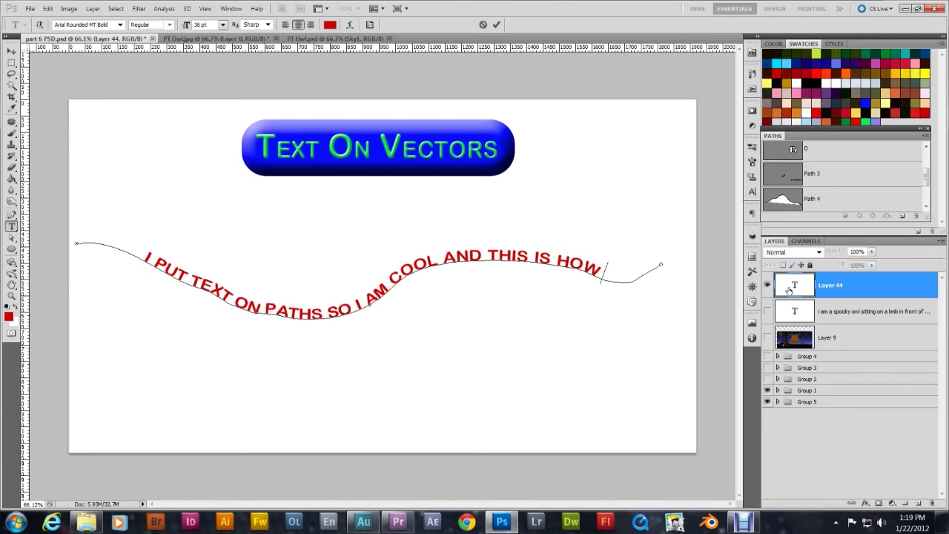
{"action": "type", "text": " IT"}
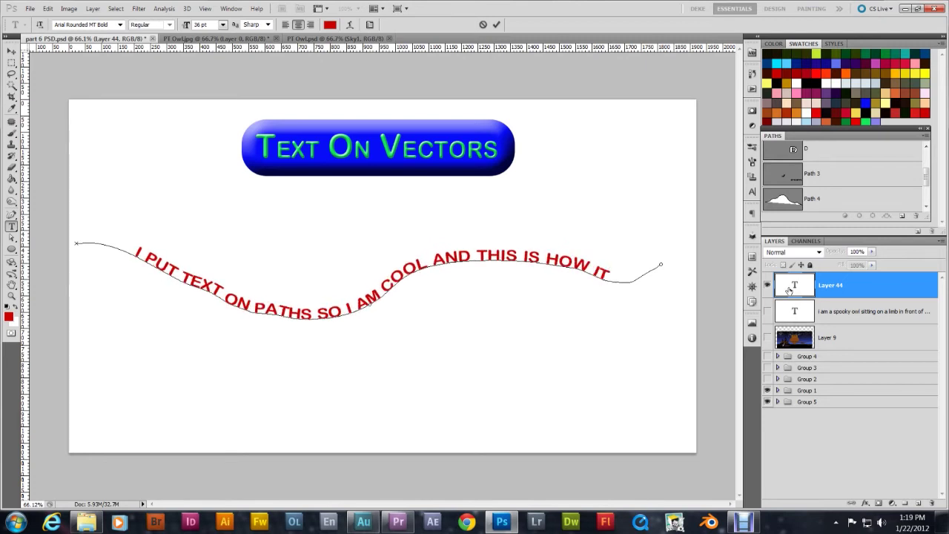
{"action": "type", "text": "'S"}
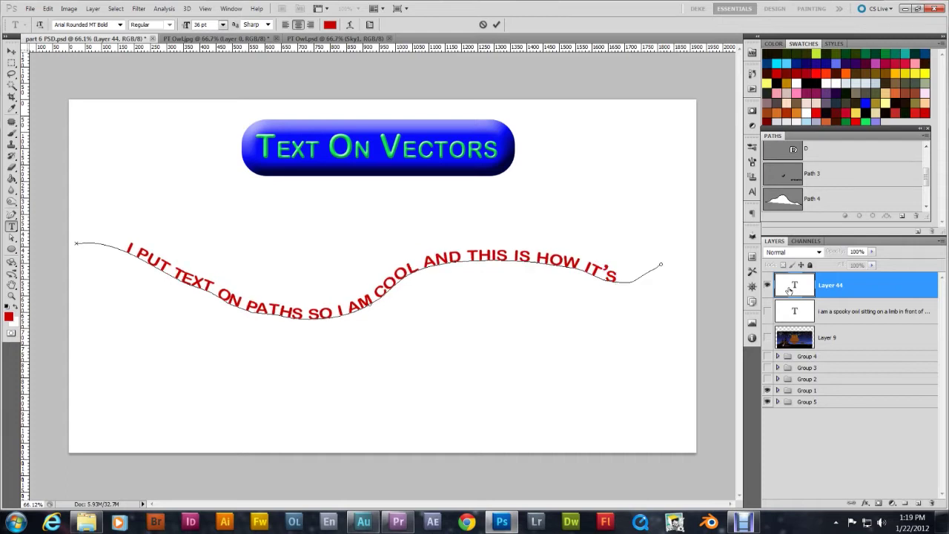
{"action": "type", "text": " DONE"}
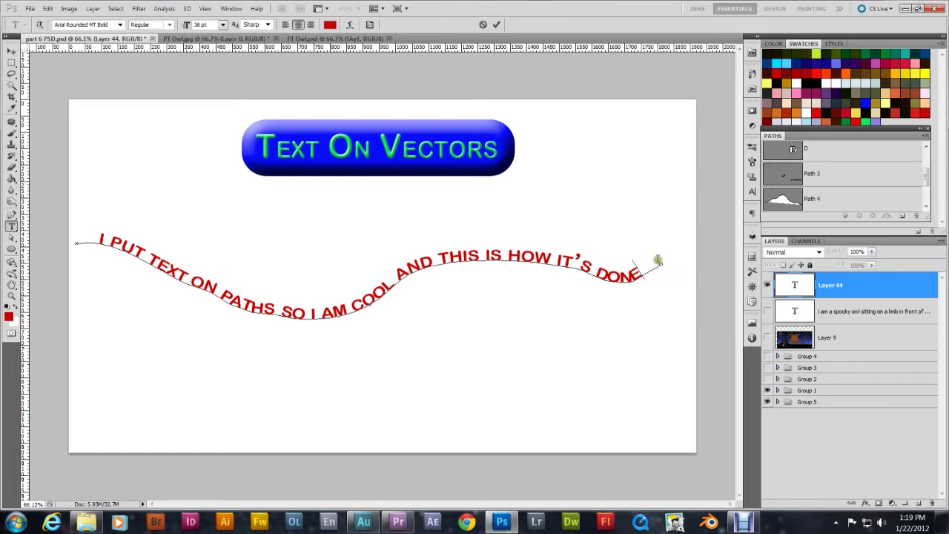
- Move the path text's end point inward past the word HOW and return it to the curve's right end
{"action": "left_click", "coordinate": [11, 237]}
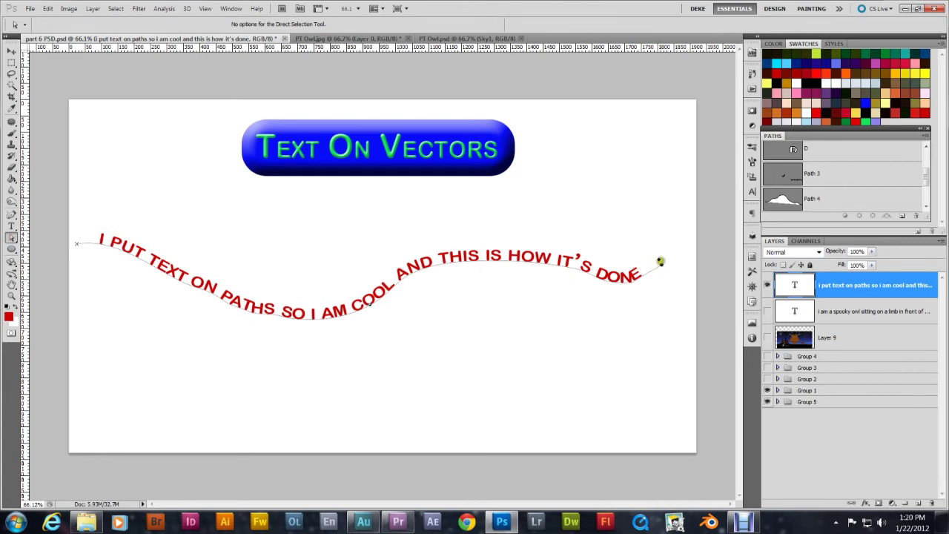
{"action": "mouse_move", "coordinate": [659, 261]}
{"action": "left_mouse_down"}
{"action": "mouse_move", "coordinate": [619, 277]}
{"action": "mouse_move", "coordinate": [561, 268]}
{"action": "left_mouse_up"}
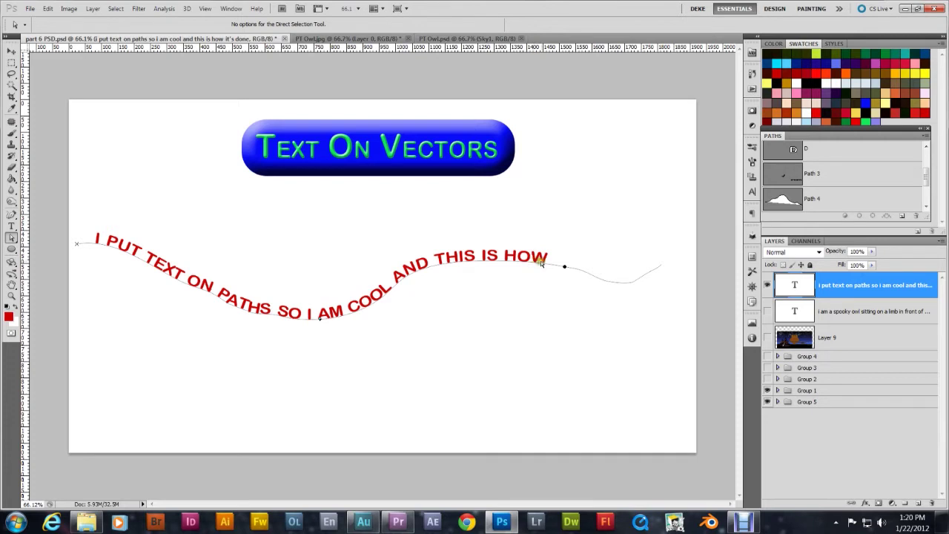
{"action": "left_click_drag", "start_coordinate": [564, 264], "coordinate": [660, 265]}
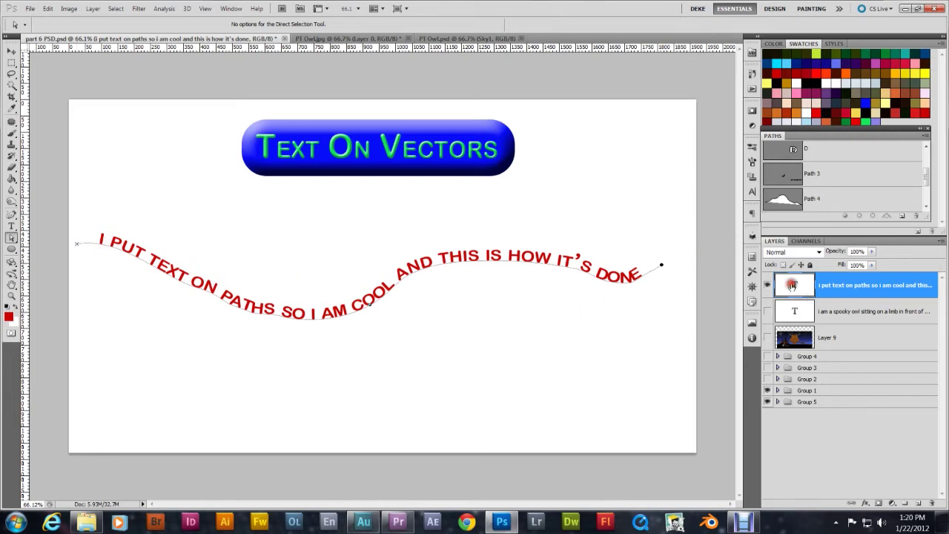
- Set the tracking of the entire path text to 0
{"action": "double_click", "coordinate": [792, 285]}
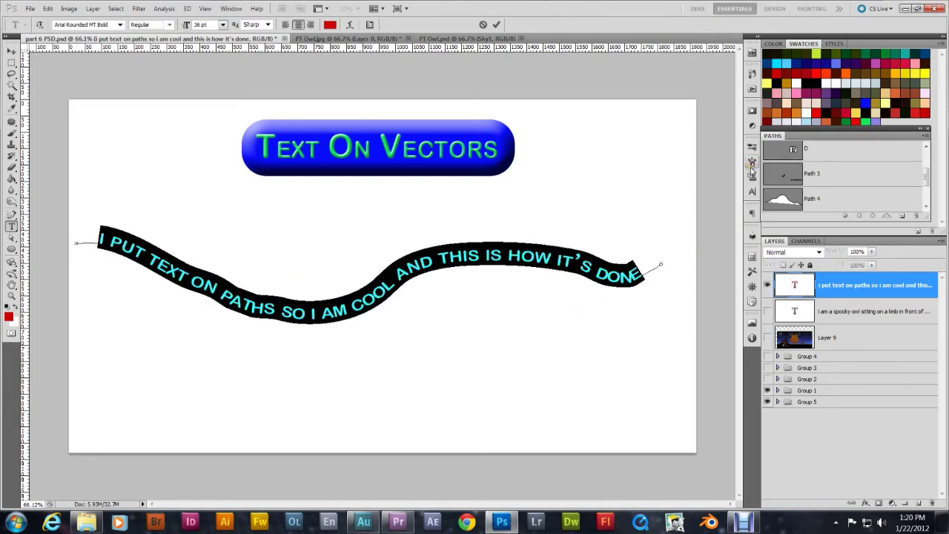
{"action": "left_click", "coordinate": [752, 193]}
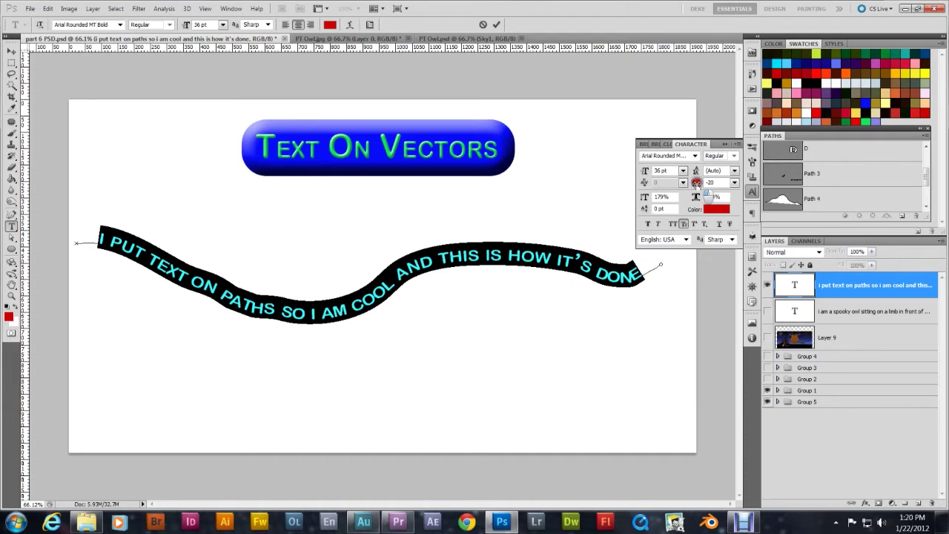
{"action": "mouse_move", "coordinate": [696, 184]}
{"action": "left_mouse_down"}
{"action": "mouse_move", "coordinate": [710, 196]}
{"action": "mouse_move", "coordinate": [697, 183]}
{"action": "left_mouse_up"}
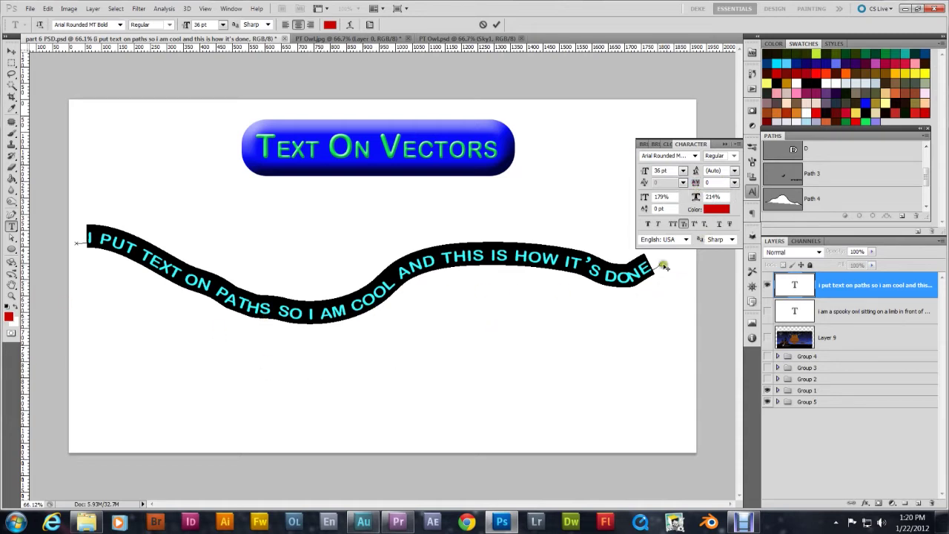
- Extend both ends of the wavy text's path to the canvas edges and raise the anchor point beneath the word PATHS
{"action": "left_click", "coordinate": [724, 145]}
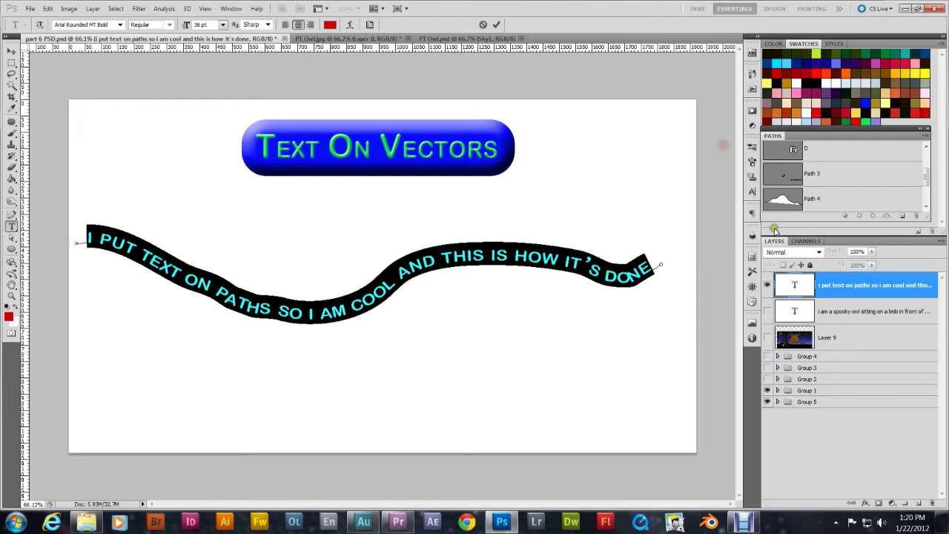
{"action": "left_click", "coordinate": [826, 289]}
{"action": "key", "text": "a"}
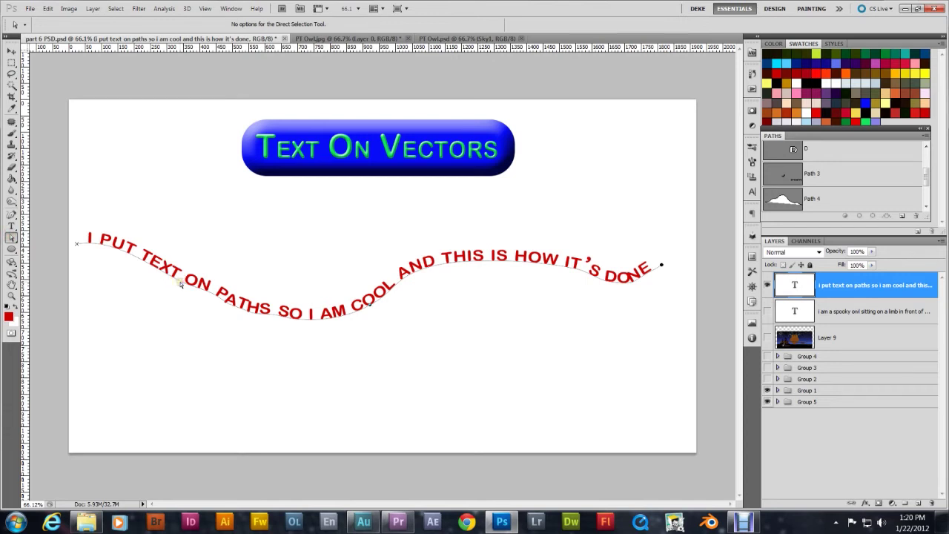
{"action": "left_click", "coordinate": [181, 284]}
{"action": "left_click_drag", "start_coordinate": [660, 264], "coordinate": [694, 267]}
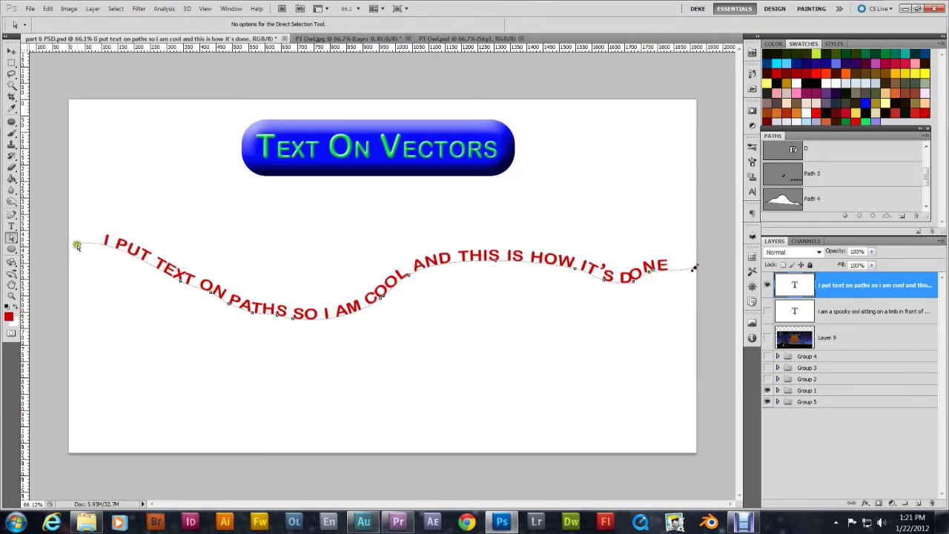
{"action": "left_click_drag", "start_coordinate": [76, 245], "coordinate": [60, 244]}
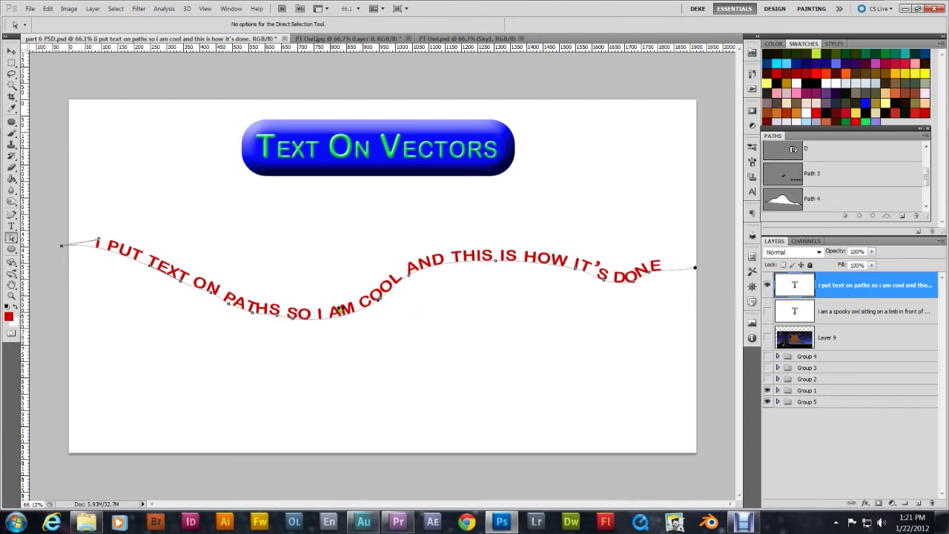
{"action": "left_click", "coordinate": [252, 316]}
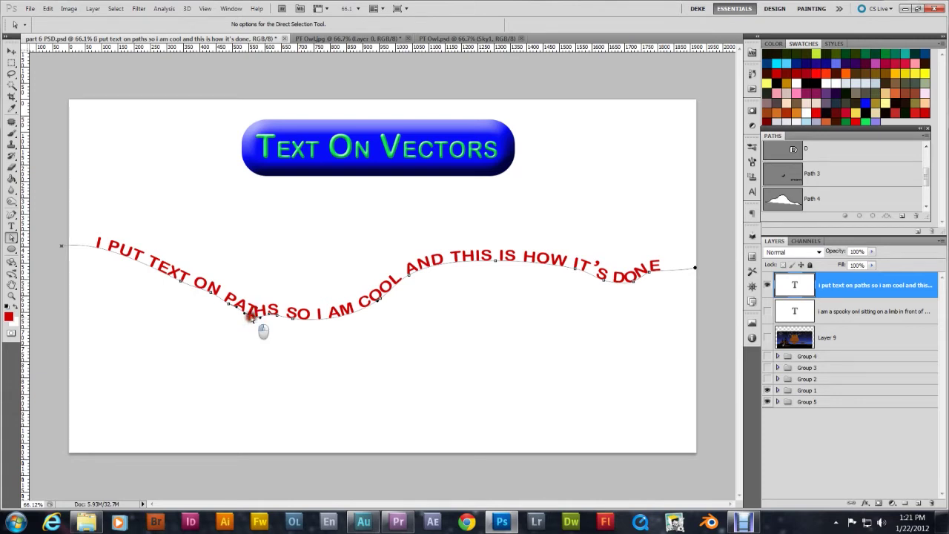
{"action": "left_click_drag", "start_coordinate": [252, 316], "coordinate": [253, 315]}
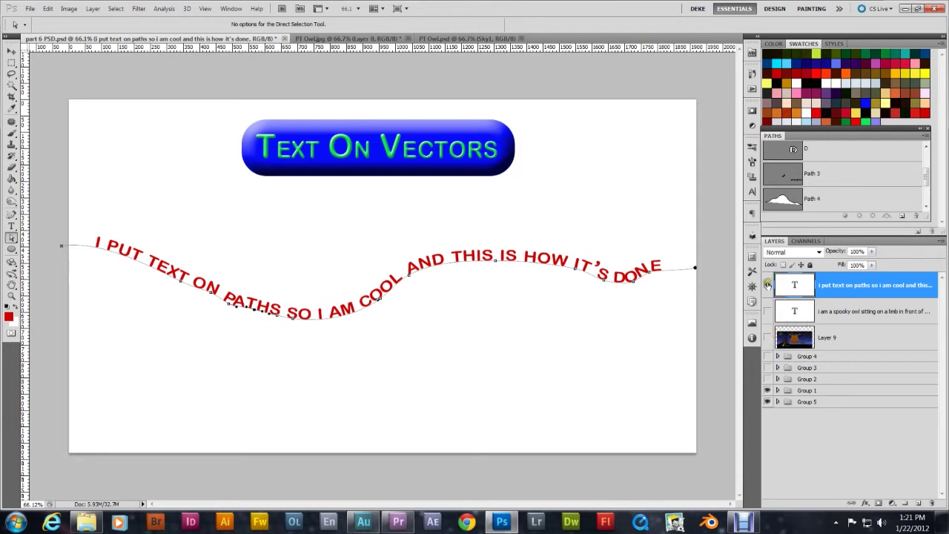
- Hide the wavy text and review the spooky owl text over the owl picture in Layer 9
{"action": "left_click", "coordinate": [768, 284]}
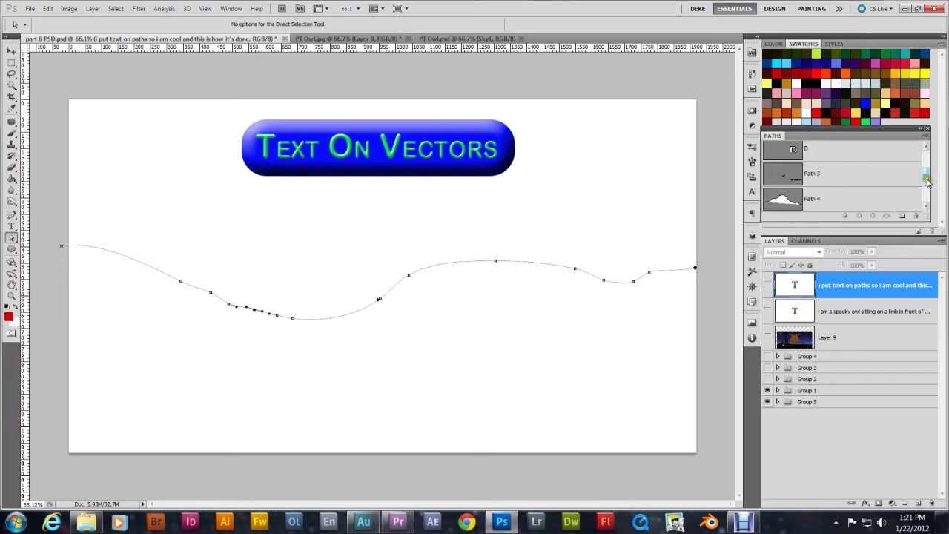
{"action": "left_click", "coordinate": [855, 314]}
{"action": "left_click", "coordinate": [769, 313]}
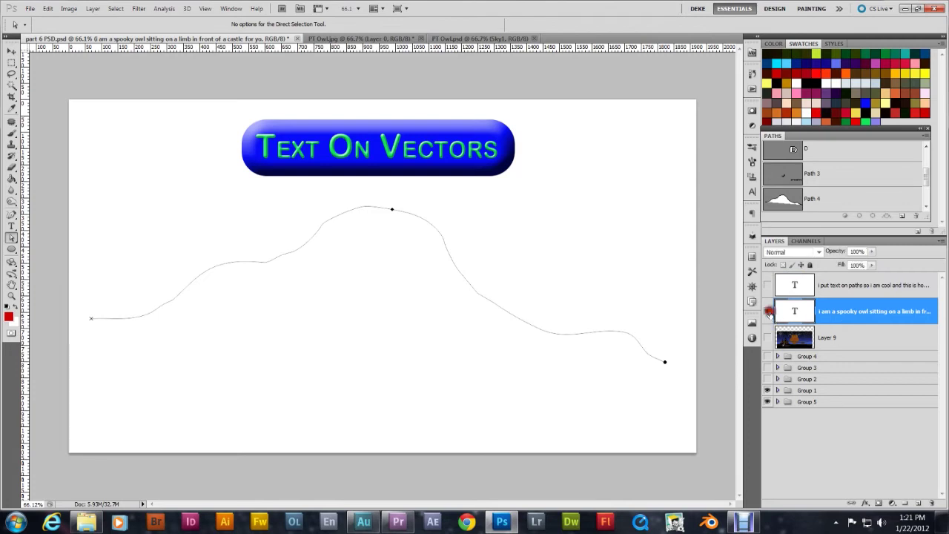
{"action": "left_click", "coordinate": [767, 338]}
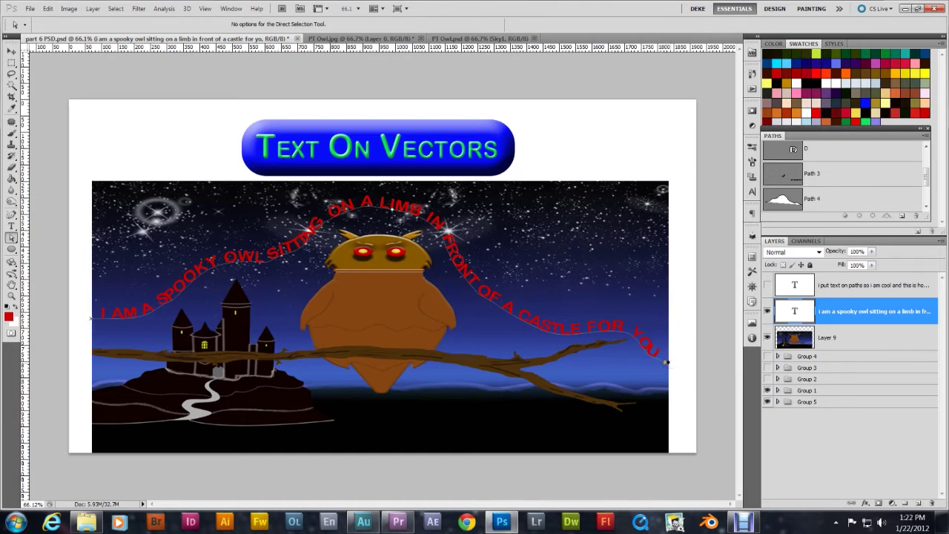
{"action": "left_click_drag", "start_coordinate": [666, 362], "coordinate": [655, 352]}
{"action": "left_click", "coordinate": [768, 311]}
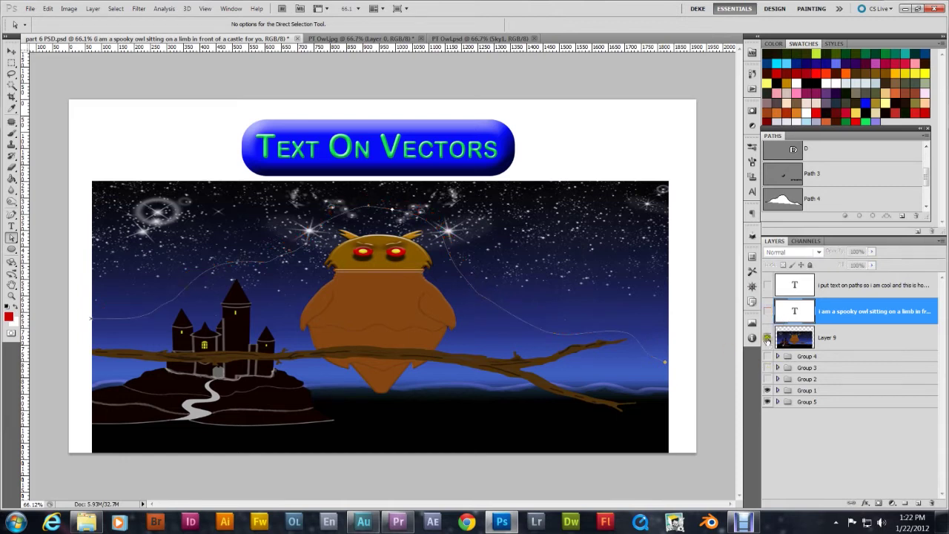
{"action": "left_click", "coordinate": [768, 337]}
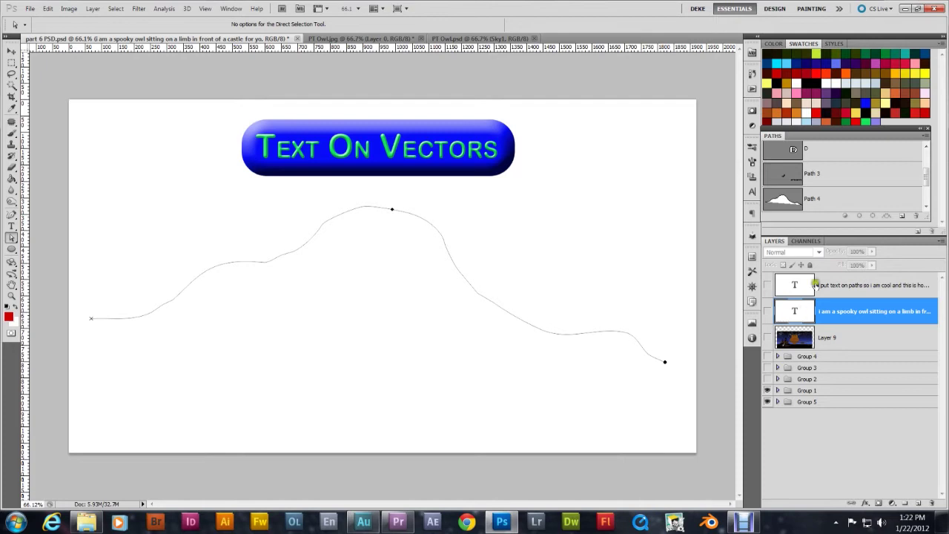
- Look at Path 4 and Path 3, and show the wavy text layer again with its own text path selected
{"action": "left_click", "coordinate": [860, 199]}
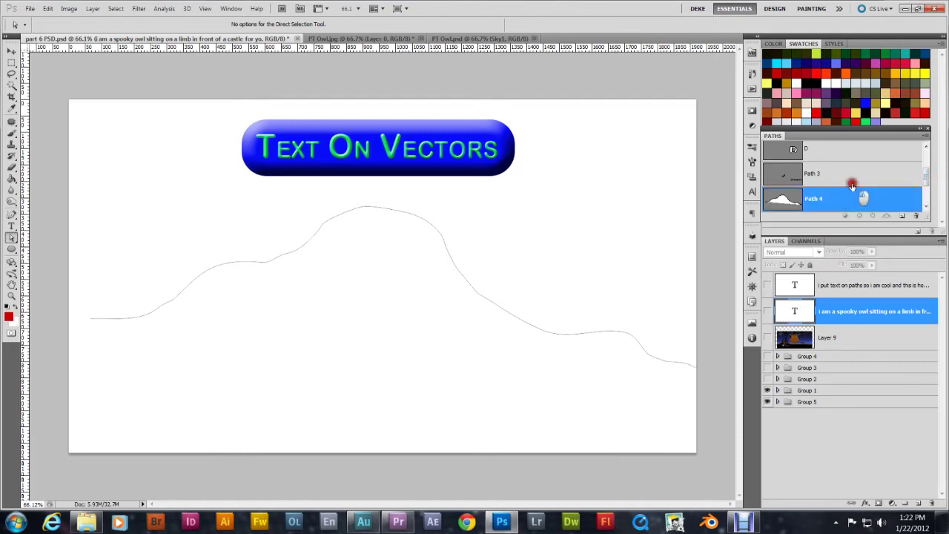
{"action": "left_click", "coordinate": [853, 182]}
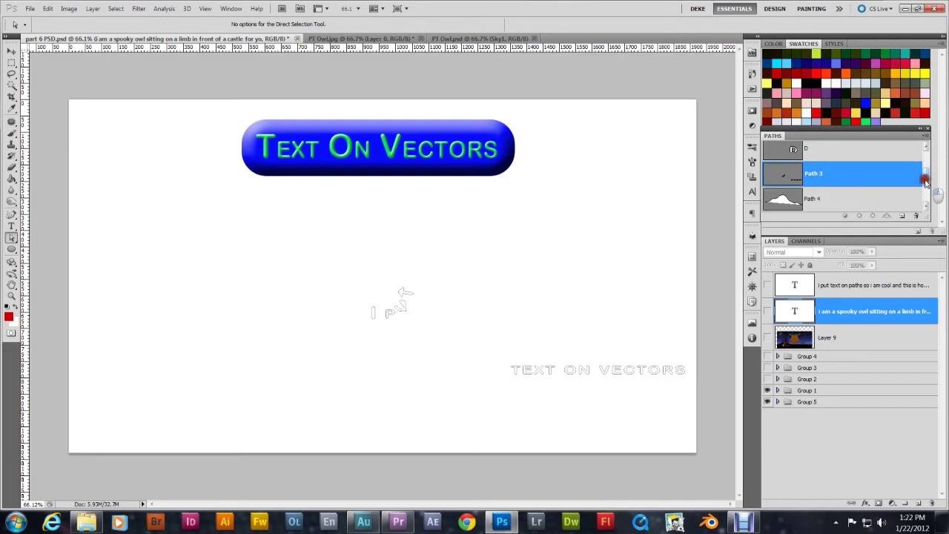
{"action": "scroll", "coordinate": [927, 194], "scroll_direction": "down", "scroll_amount": 2}
{"action": "left_click", "coordinate": [803, 291]}
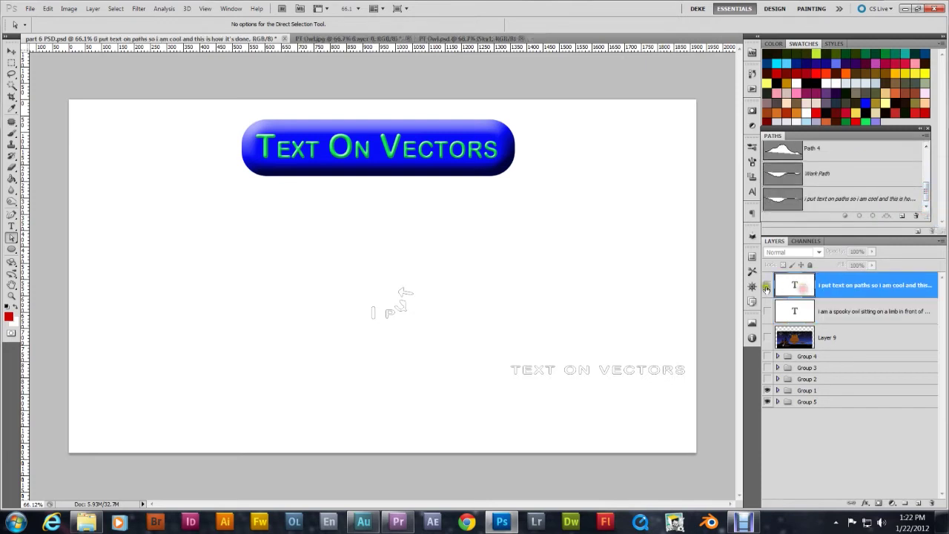
{"action": "left_click", "coordinate": [767, 287]}
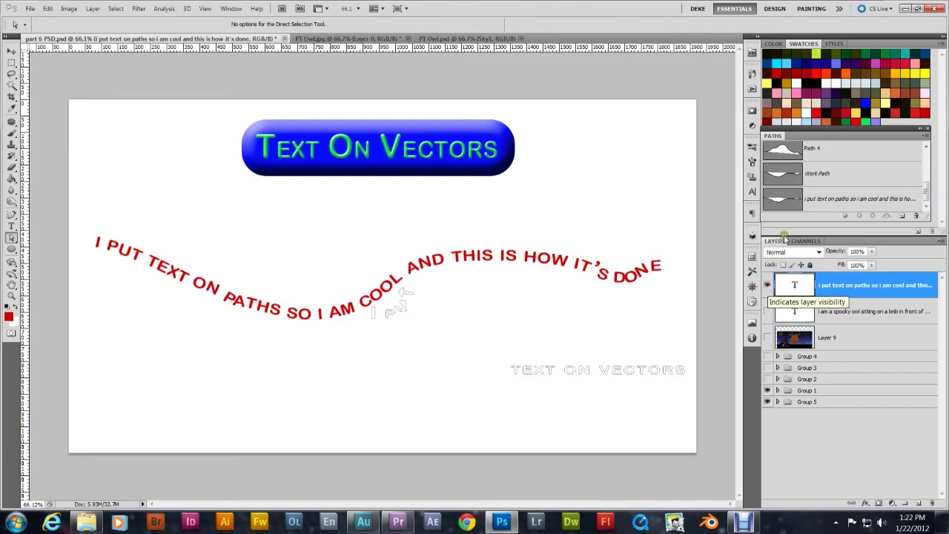
{"action": "left_click", "coordinate": [818, 201]}
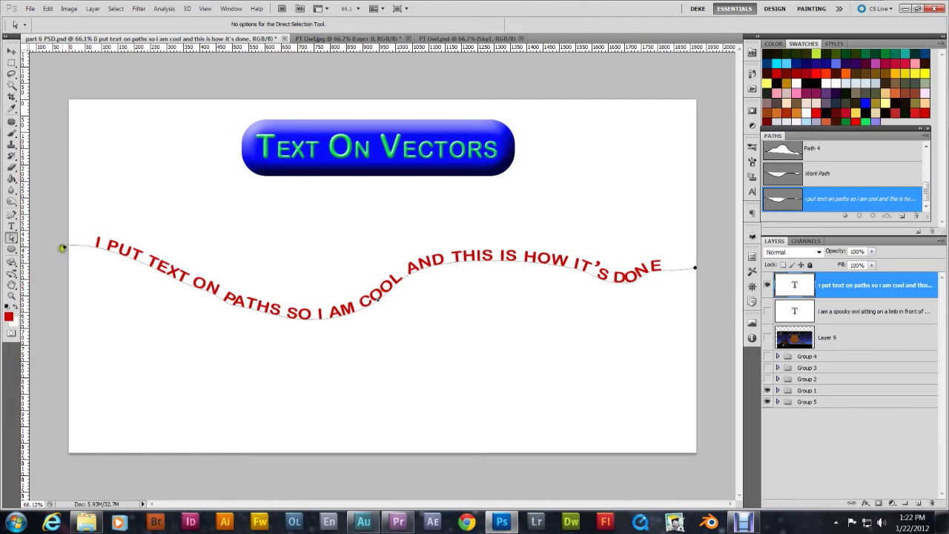
- Move the text's start point past the curve's right crest and bend the path's right end back toward the canvas's lower left
{"action": "mouse_move", "coordinate": [63, 246]}
{"action": "left_mouse_down"}
{"action": "mouse_move", "coordinate": [117, 251]}
{"action": "mouse_move", "coordinate": [244, 299]}
{"action": "mouse_move", "coordinate": [310, 313]}
{"action": "mouse_move", "coordinate": [374, 309]}
{"action": "mouse_move", "coordinate": [394, 321]}
{"action": "mouse_move", "coordinate": [378, 308]}
{"action": "mouse_move", "coordinate": [384, 297]}
{"action": "mouse_move", "coordinate": [422, 273]}
{"action": "mouse_move", "coordinate": [524, 269]}
{"action": "left_mouse_up"}
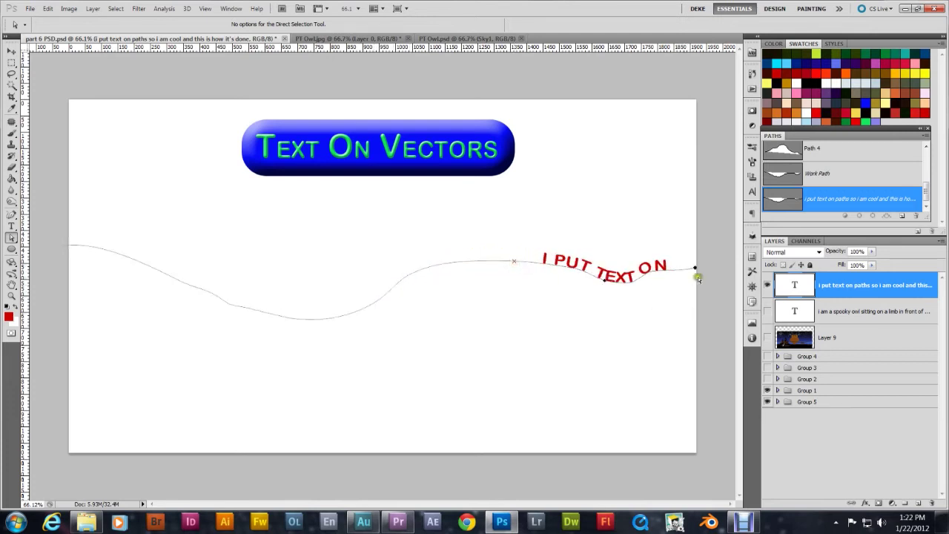
{"action": "left_click_drag", "start_coordinate": [695, 271], "coordinate": [492, 408]}
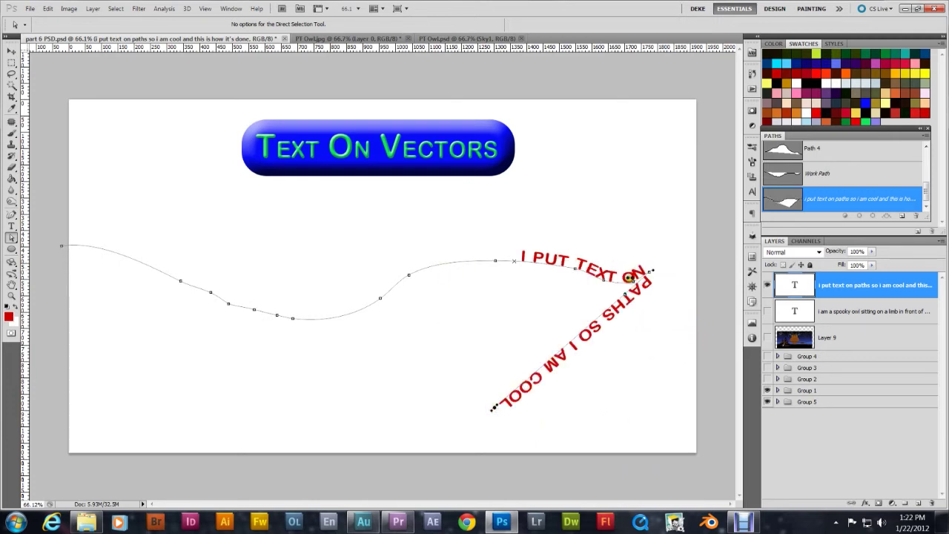
{"action": "left_click_drag", "start_coordinate": [649, 272], "coordinate": [674, 287]}
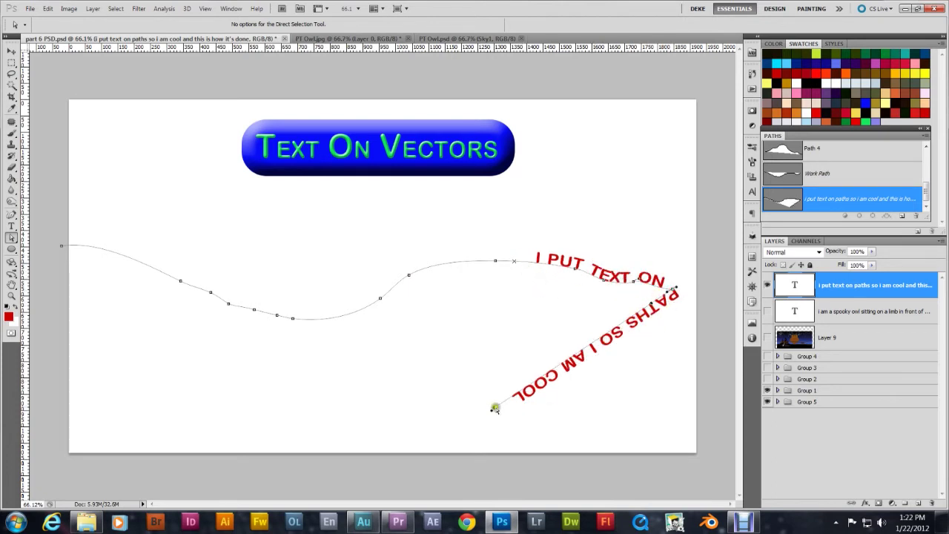
{"action": "left_click_drag", "start_coordinate": [494, 409], "coordinate": [196, 423]}
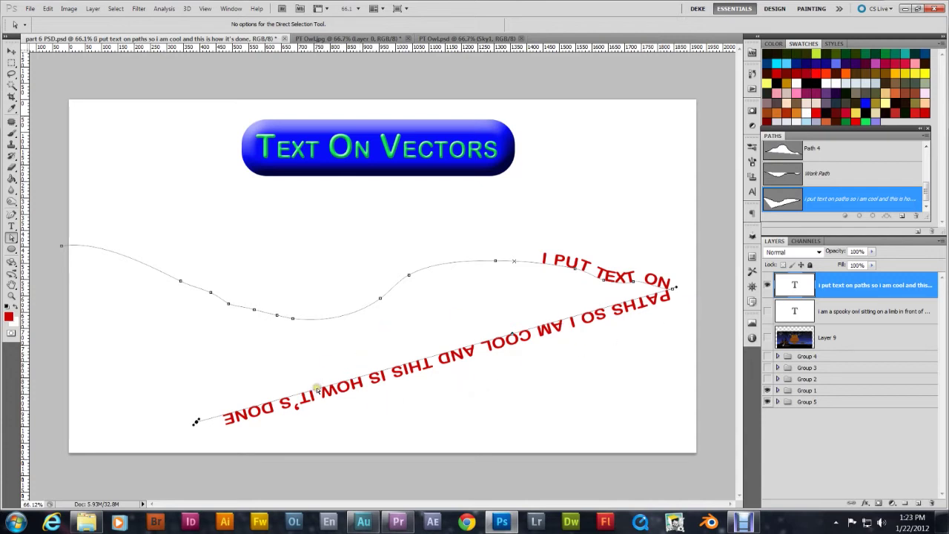
- Return the text's start point to the curve's left end and delete the path's lower-left end anchor
{"action": "left_click_drag", "start_coordinate": [317, 384], "coordinate": [385, 292]}
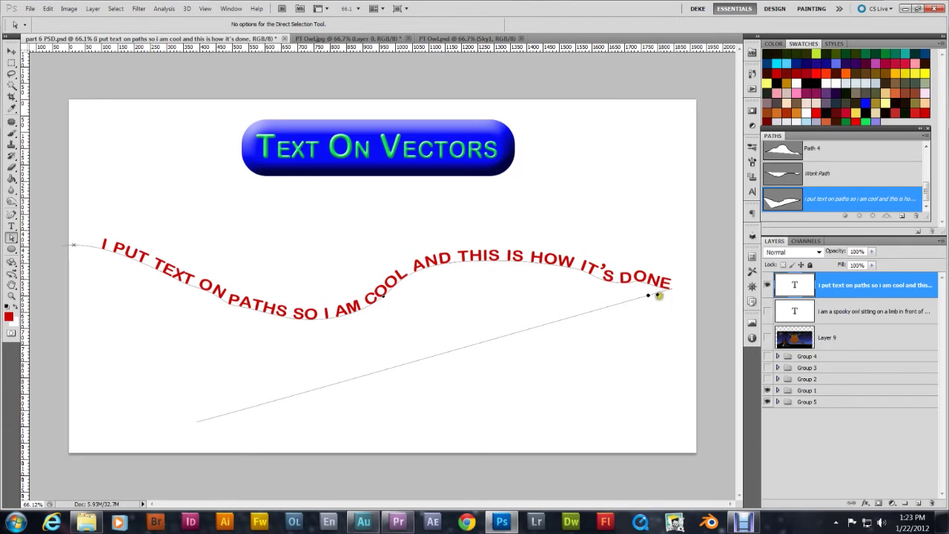
{"action": "left_click", "coordinate": [658, 304]}
{"action": "mouse_move", "coordinate": [595, 311]}
{"action": "left_mouse_down"}
{"action": "mouse_move", "coordinate": [604, 332]}
{"action": "mouse_move", "coordinate": [616, 319]}
{"action": "mouse_move", "coordinate": [606, 318]}
{"action": "left_mouse_up"}
{"action": "left_click", "coordinate": [196, 421]}
{"action": "right_click", "coordinate": [195, 423]}
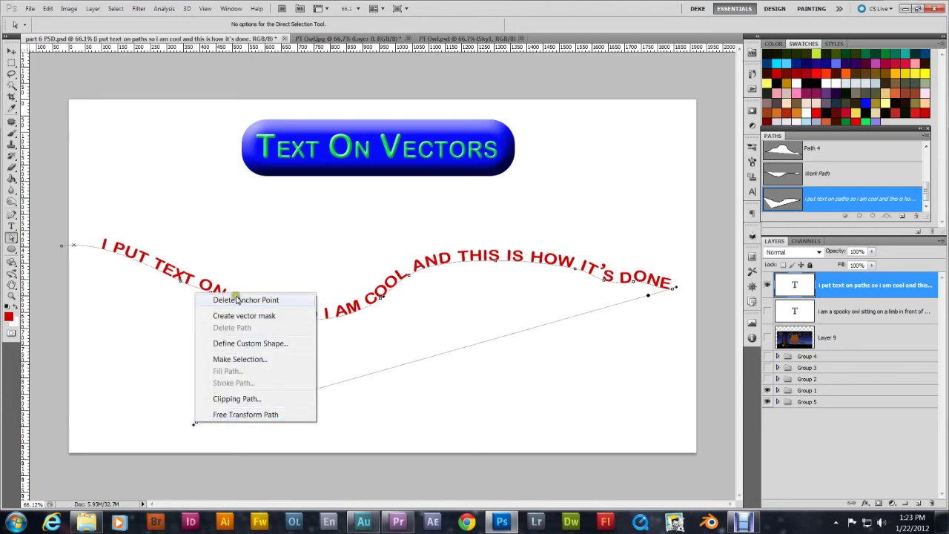
{"action": "left_click", "coordinate": [236, 301]}
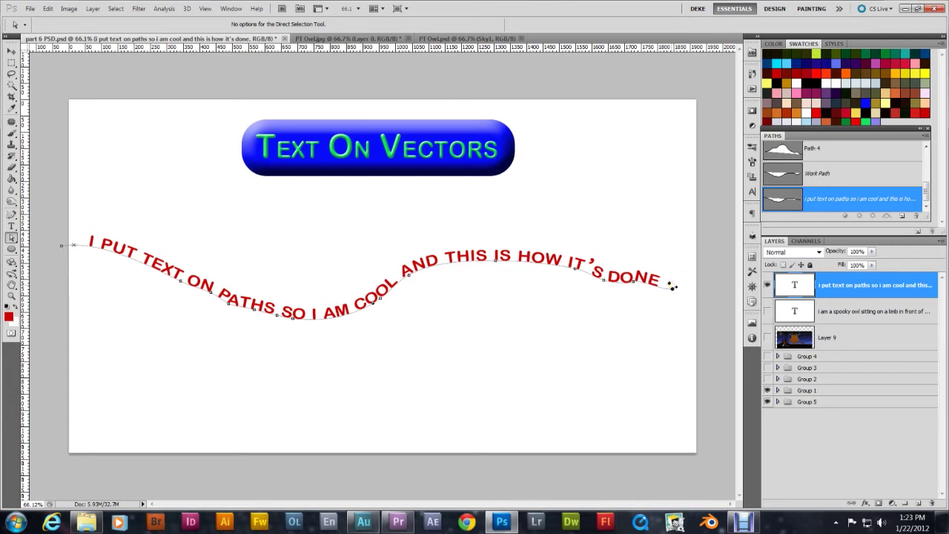
- Pull the text's end point in past the word ON and return it to the curve's right end, and shift the start point slightly inward
{"action": "mouse_move", "coordinate": [671, 285]}
{"action": "left_mouse_down"}
{"action": "mouse_move", "coordinate": [583, 281]}
{"action": "mouse_move", "coordinate": [568, 258]}
{"action": "mouse_move", "coordinate": [467, 248]}
{"action": "mouse_move", "coordinate": [420, 267]}
{"action": "mouse_move", "coordinate": [289, 288]}
{"action": "mouse_move", "coordinate": [208, 270]}
{"action": "left_mouse_up"}
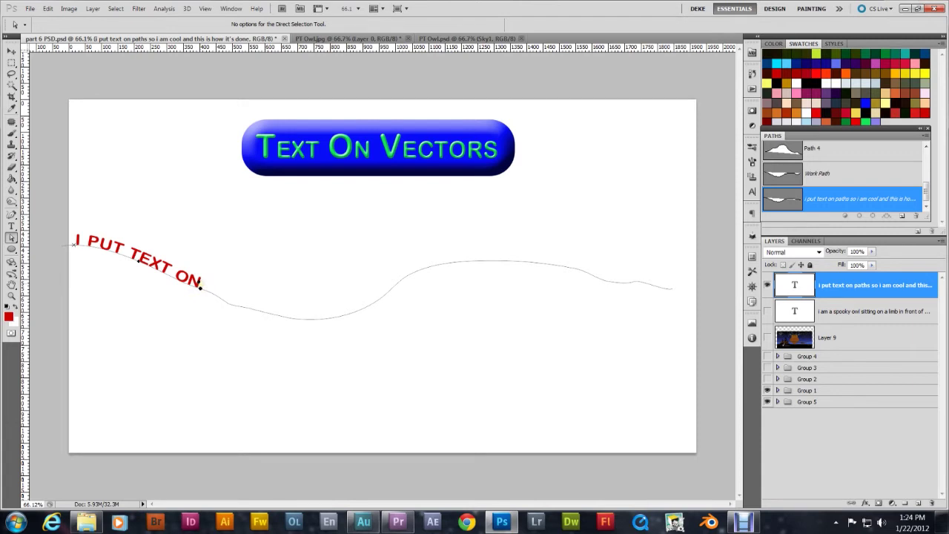
{"action": "left_click", "coordinate": [592, 285]}
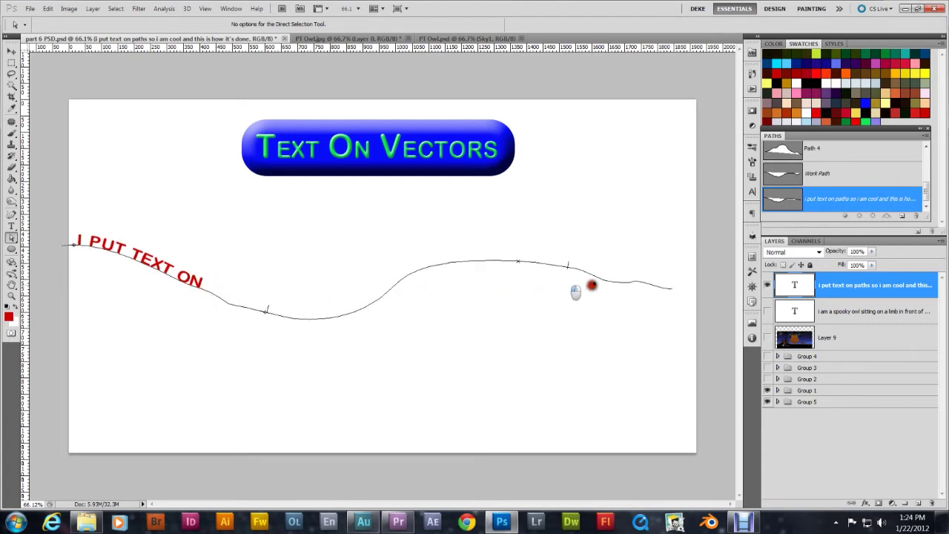
{"action": "left_click_drag", "start_coordinate": [592, 285], "coordinate": [668, 282]}
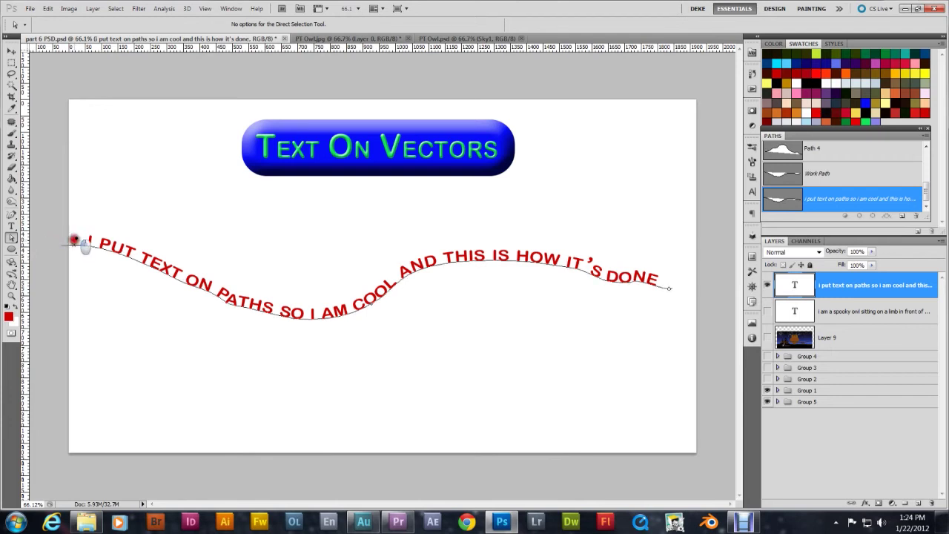
{"action": "left_click_drag", "start_coordinate": [74, 242], "coordinate": [172, 274]}
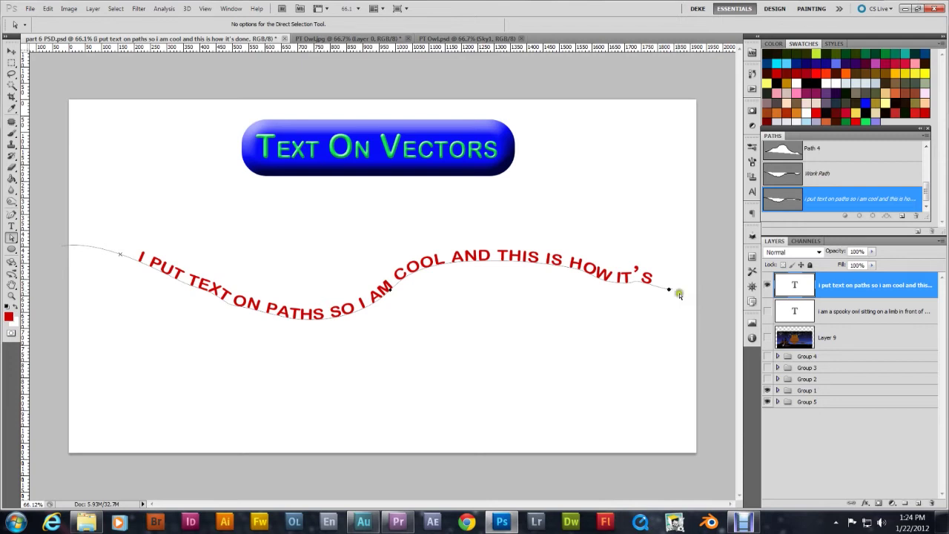
- Show Layer 9 with the spooky owl text in place of the wavy text, and pull that text path's right end slightly downward
{"action": "left_click", "coordinate": [768, 337]}
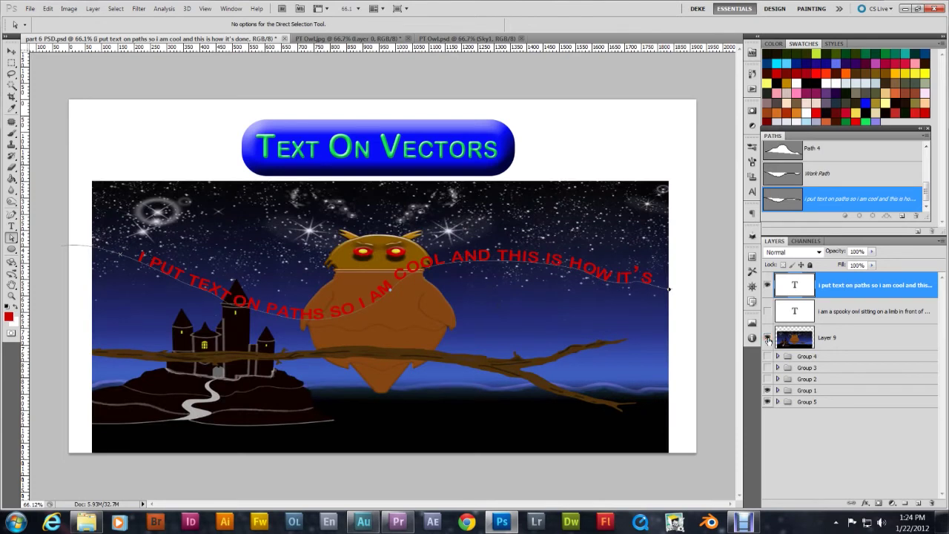
{"action": "left_click", "coordinate": [768, 284]}
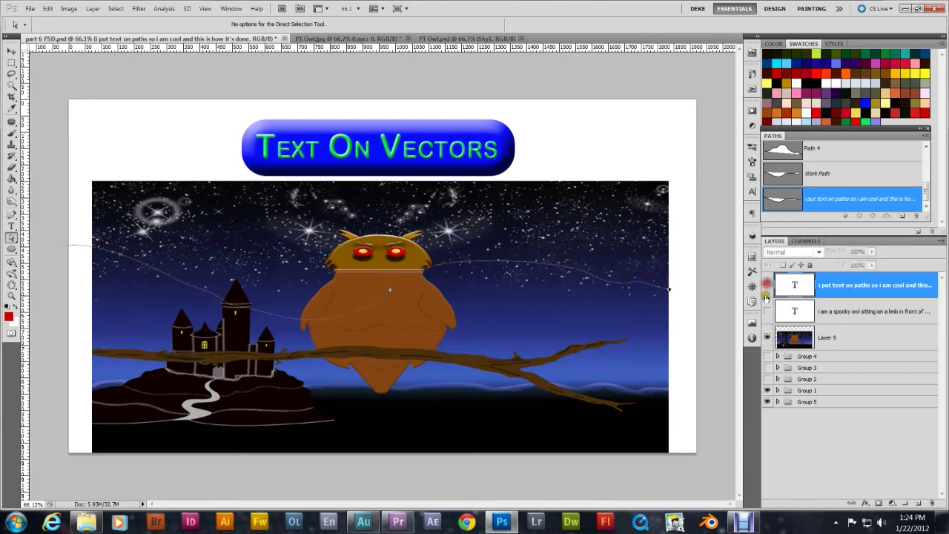
{"action": "left_click", "coordinate": [768, 312]}
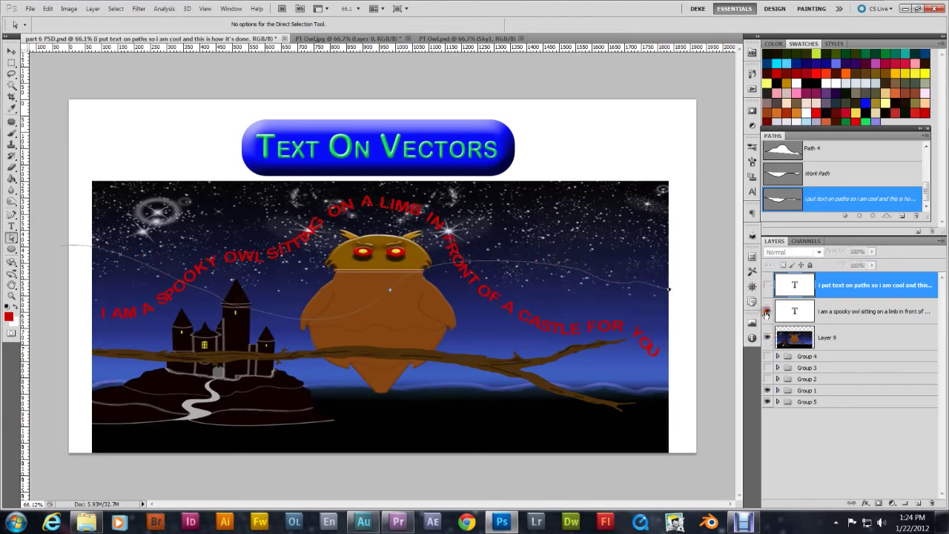
{"action": "left_click", "coordinate": [795, 312]}
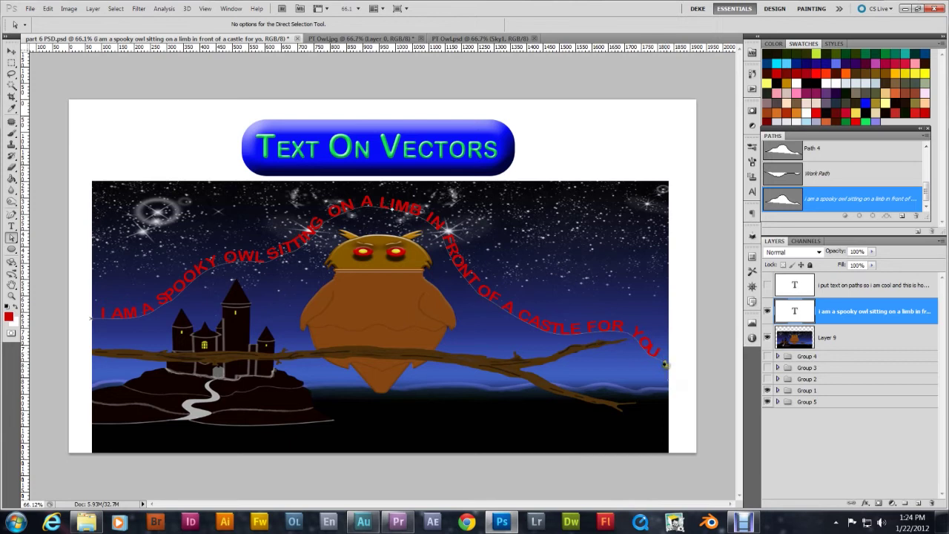
{"action": "left_click_drag", "start_coordinate": [665, 365], "coordinate": [660, 385]}
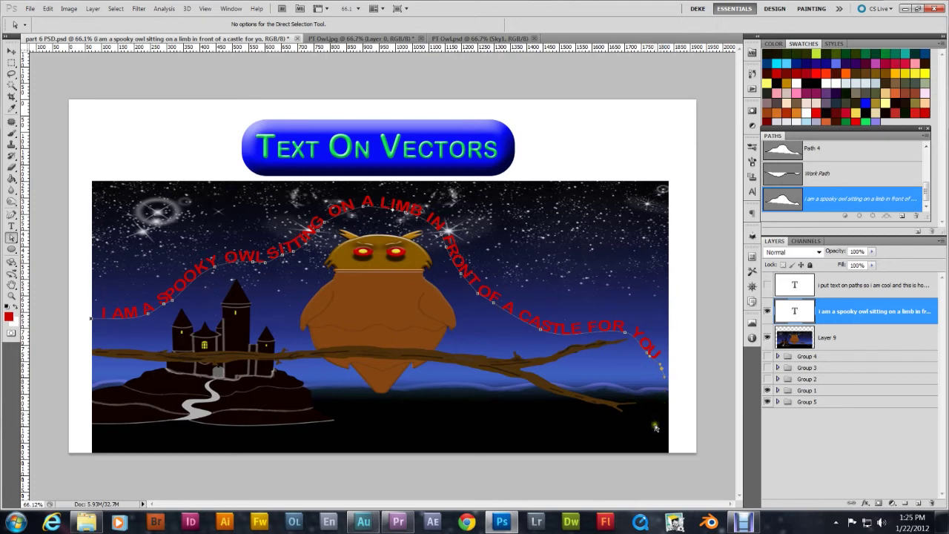
- Add a new empty layer and place it at the top of the layer stack
{"action": "left_click", "coordinate": [919, 503]}
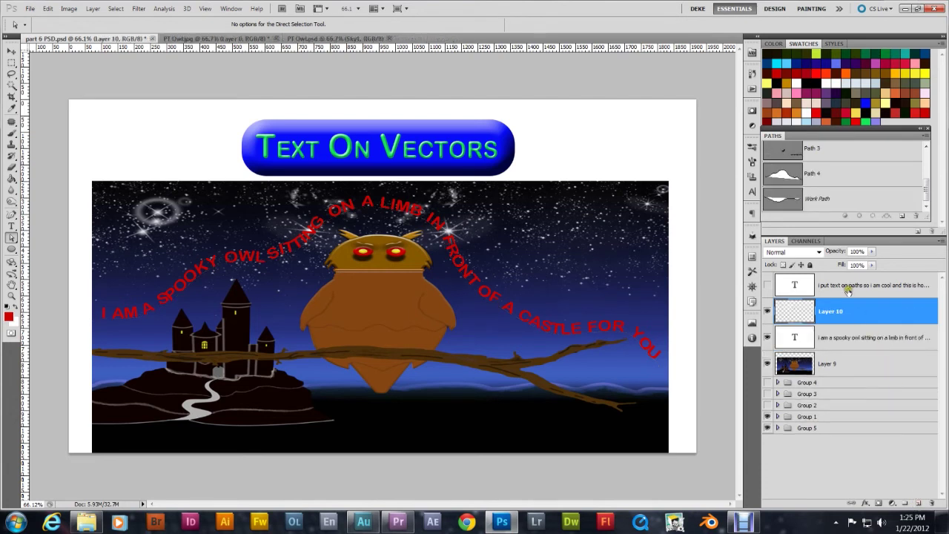
{"action": "left_click_drag", "start_coordinate": [841, 311], "coordinate": [846, 281]}
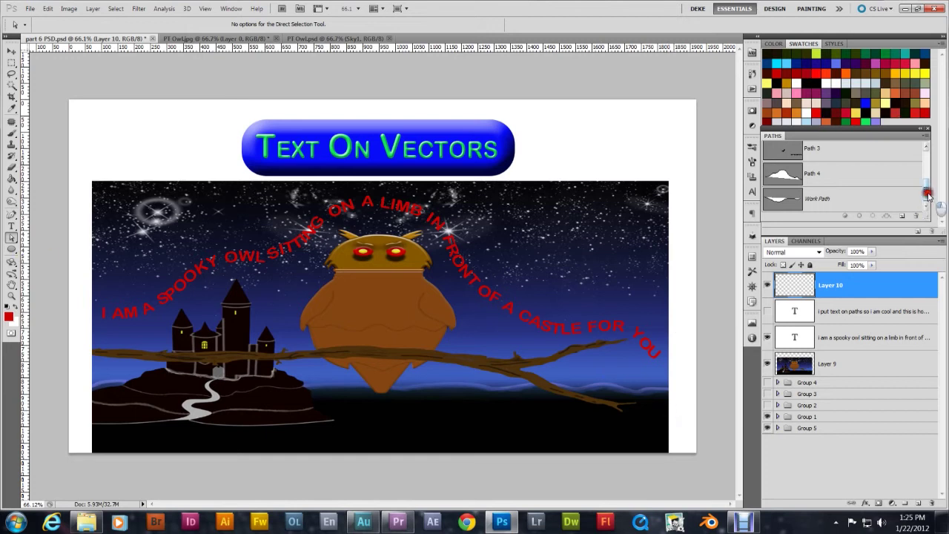
{"action": "mouse_move", "coordinate": [926, 189]}
{"action": "left_mouse_down"}
{"action": "mouse_move", "coordinate": [925, 182]}
{"action": "mouse_move", "coordinate": [925, 194]}
{"action": "left_mouse_up"}
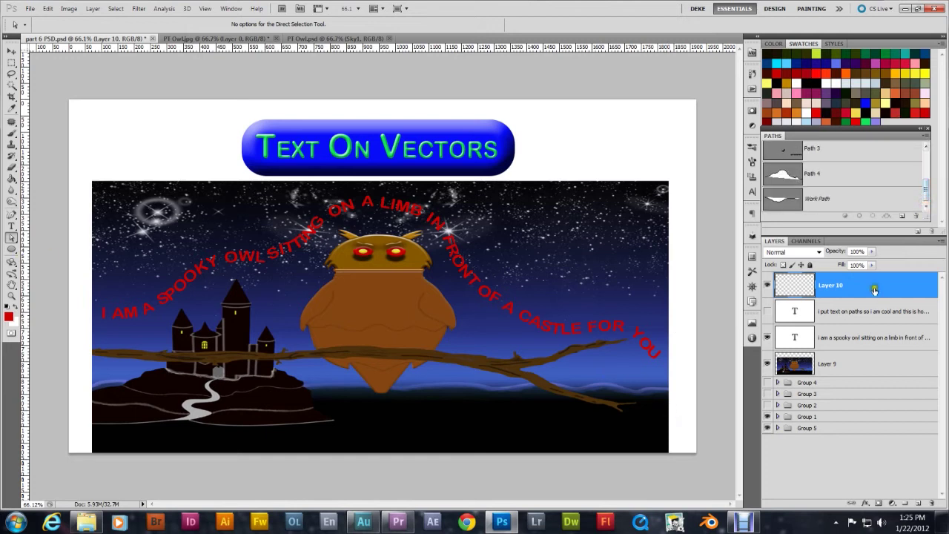
- Draw a wavy open path with the Freeform Pen along the picture's lower edge, curving up toward the word YOU at its right end
{"action": "left_click", "coordinate": [11, 214]}
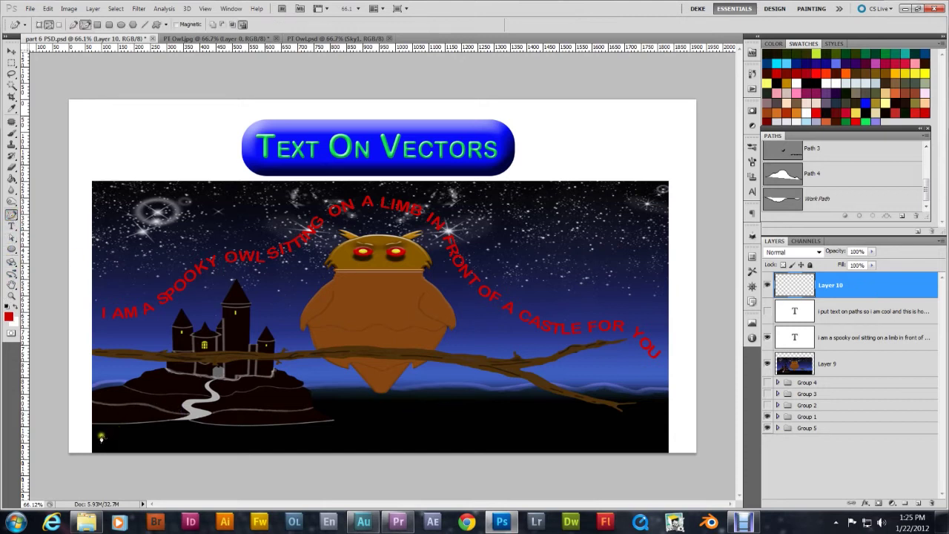
{"action": "mouse_move", "coordinate": [102, 430]}
{"action": "left_mouse_down"}
{"action": "mouse_move", "coordinate": [193, 450]}
{"action": "mouse_move", "coordinate": [456, 421]}
{"action": "mouse_move", "coordinate": [559, 434]}
{"action": "mouse_move", "coordinate": [639, 414]}
{"action": "mouse_move", "coordinate": [656, 365]}
{"action": "left_mouse_up"}
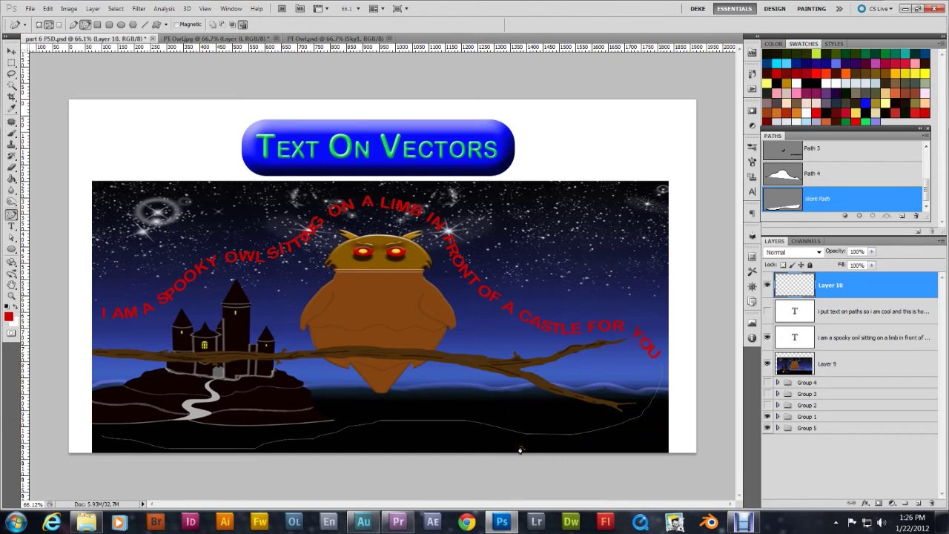
{"action": "left_click", "coordinate": [662, 346]}
- Show Group 2 with Layer 9 and the layers above it hidden, and look at the two other open owl documents
{"action": "left_click", "coordinate": [768, 405]}
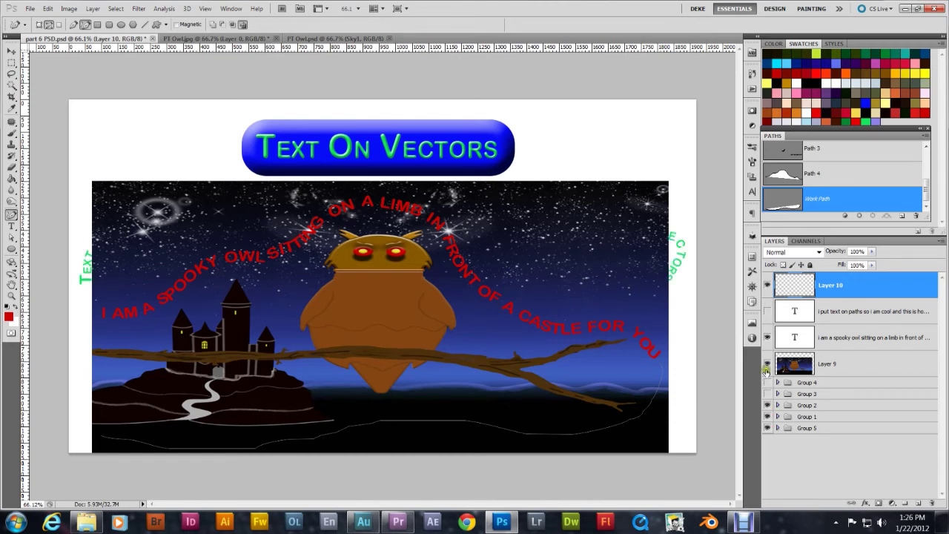
{"action": "left_click_drag", "start_coordinate": [768, 364], "coordinate": [766, 285]}
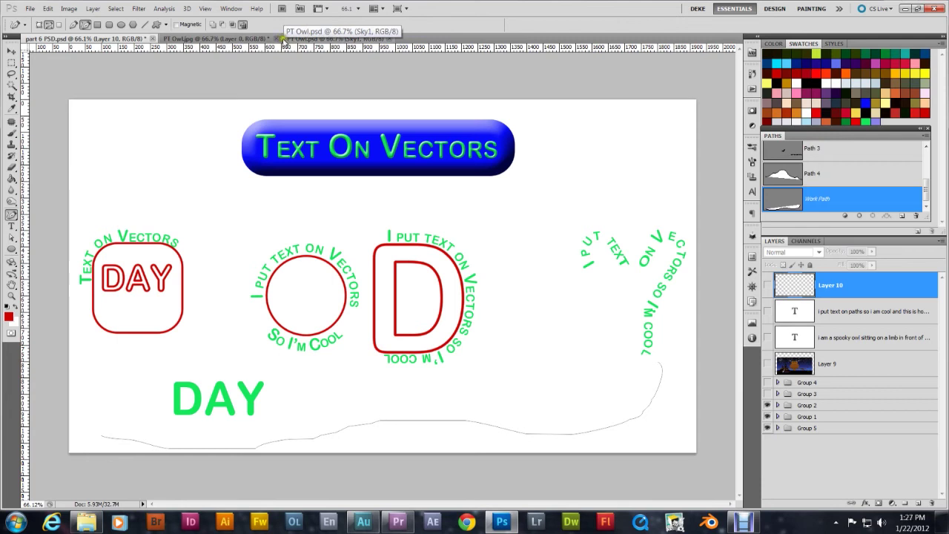
{"action": "left_click", "coordinate": [253, 39]}
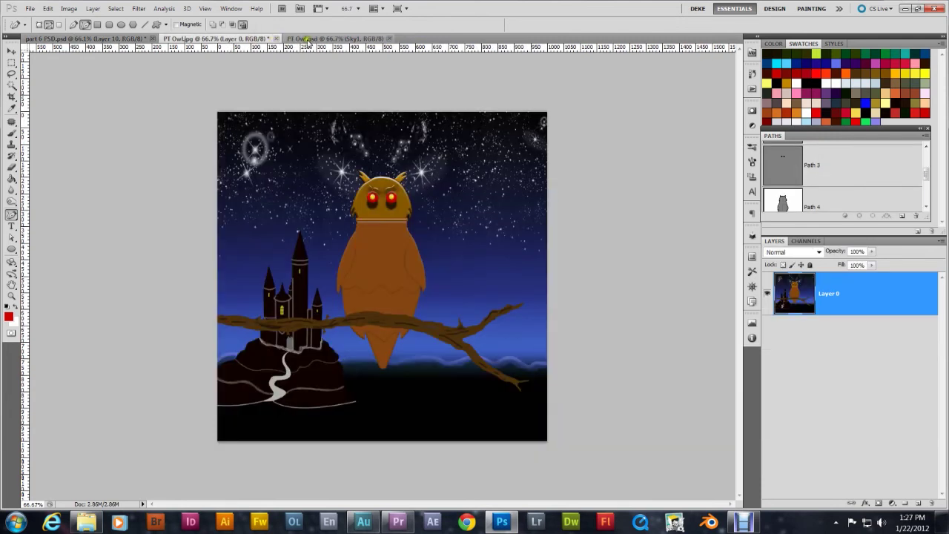
{"action": "left_click", "coordinate": [330, 38]}
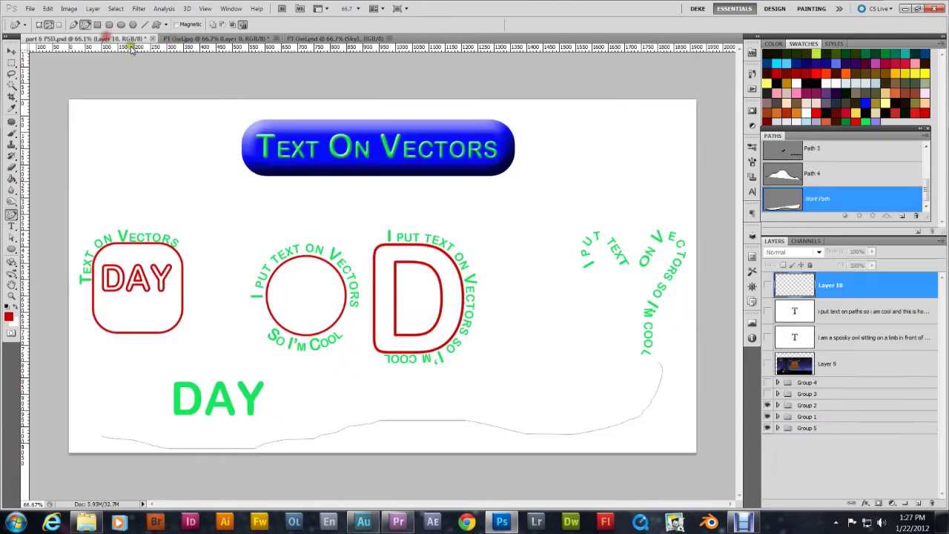
{"action": "left_click", "coordinate": [112, 39]}
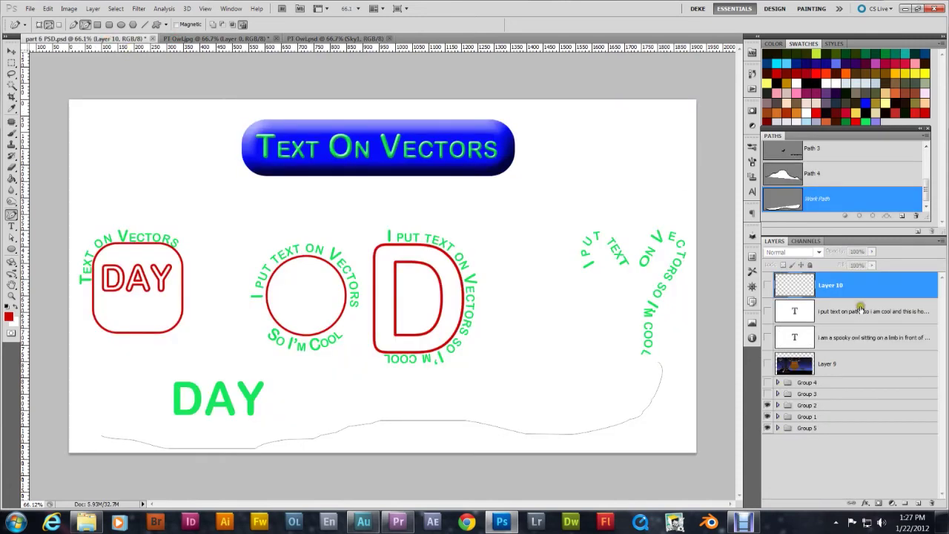
- Show the owl picture again with Group 2 hidden, and display the wavy text in place of the spooky owl text
{"action": "mouse_move", "coordinate": [767, 285]}
{"action": "left_mouse_down"}
{"action": "mouse_move", "coordinate": [775, 430]}
{"action": "mouse_move", "coordinate": [768, 389]}
{"action": "mouse_move", "coordinate": [768, 418]}
{"action": "left_mouse_up"}
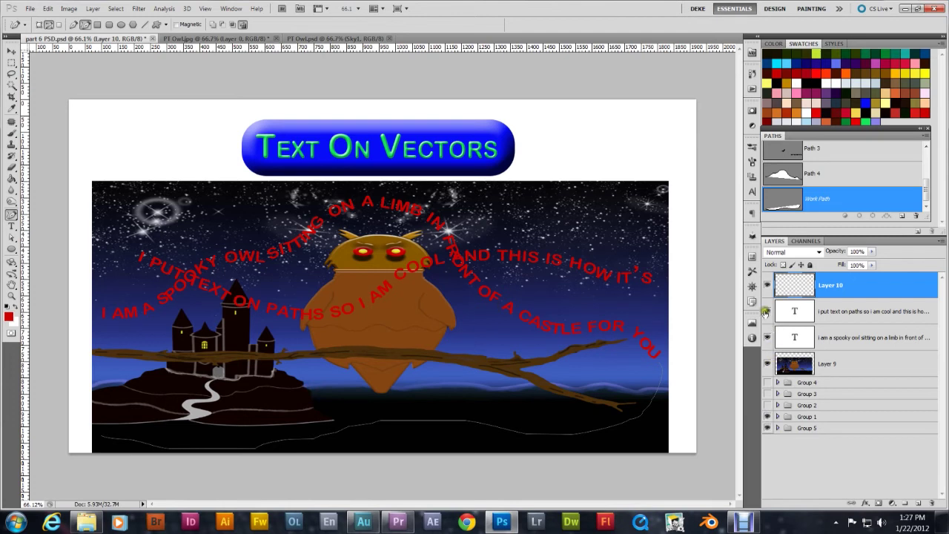
{"action": "left_click", "coordinate": [767, 338]}
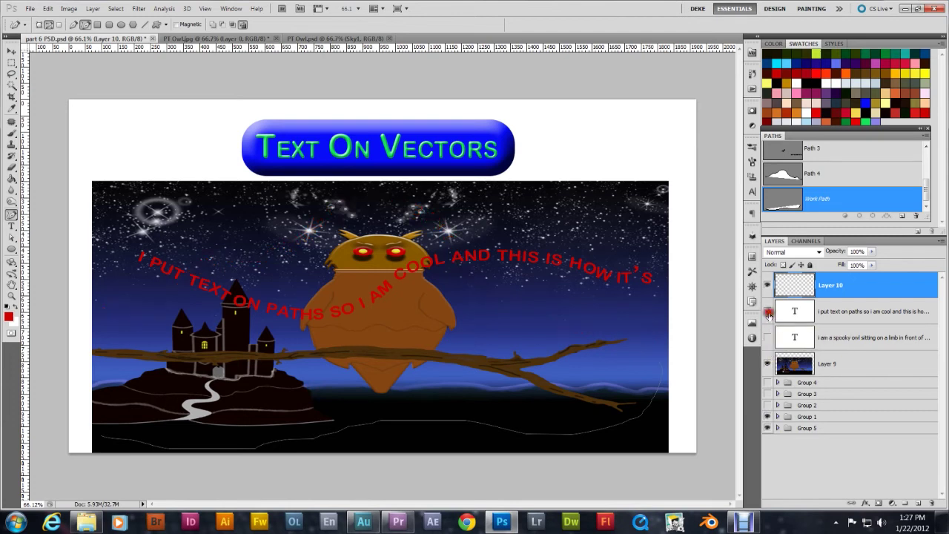
{"action": "left_click", "coordinate": [768, 311]}
{"action": "left_click", "coordinate": [767, 311]}
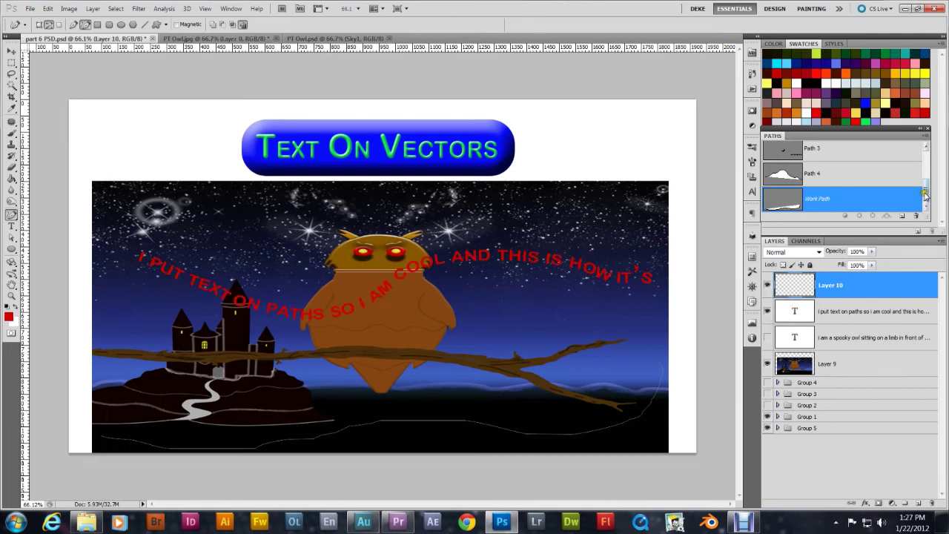
- Examine Path 4 and the temporary path belonging to the wavy text layer, and reselect Layer 10
{"action": "left_click", "coordinate": [857, 174]}
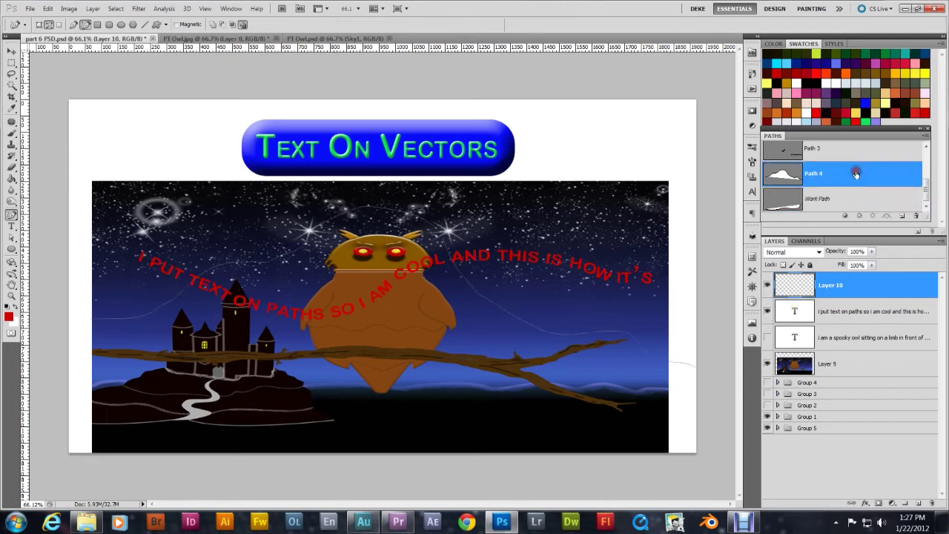
{"action": "left_click", "coordinate": [801, 314]}
{"action": "double_click", "coordinate": [800, 315]}
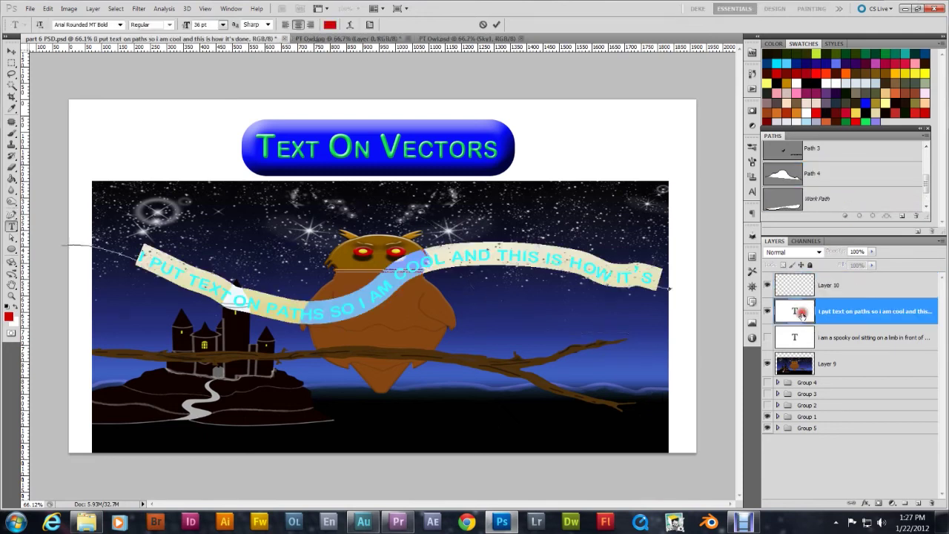
{"action": "key", "text": "ctrl+Return"}
{"action": "key", "text": "p"}
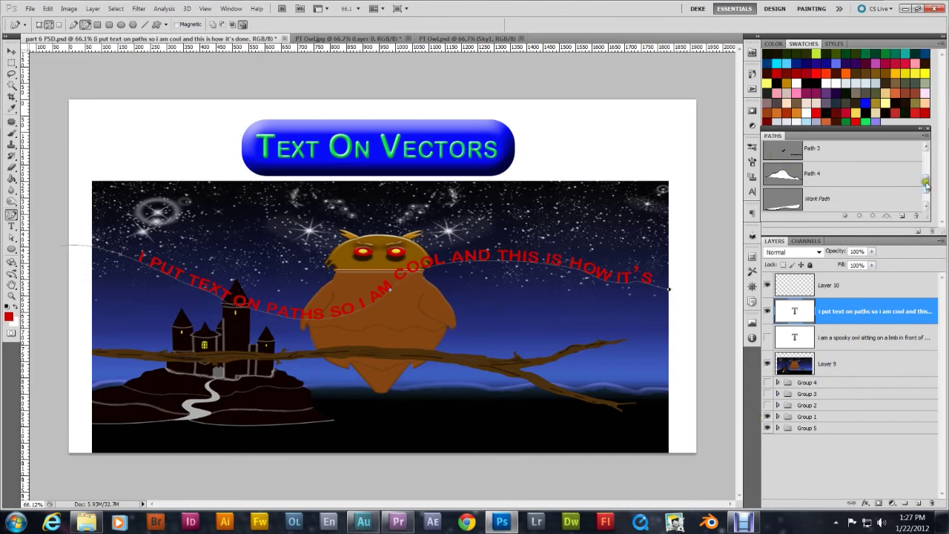
{"action": "scroll", "coordinate": [925, 184], "scroll_direction": "down", "scroll_amount": 2}
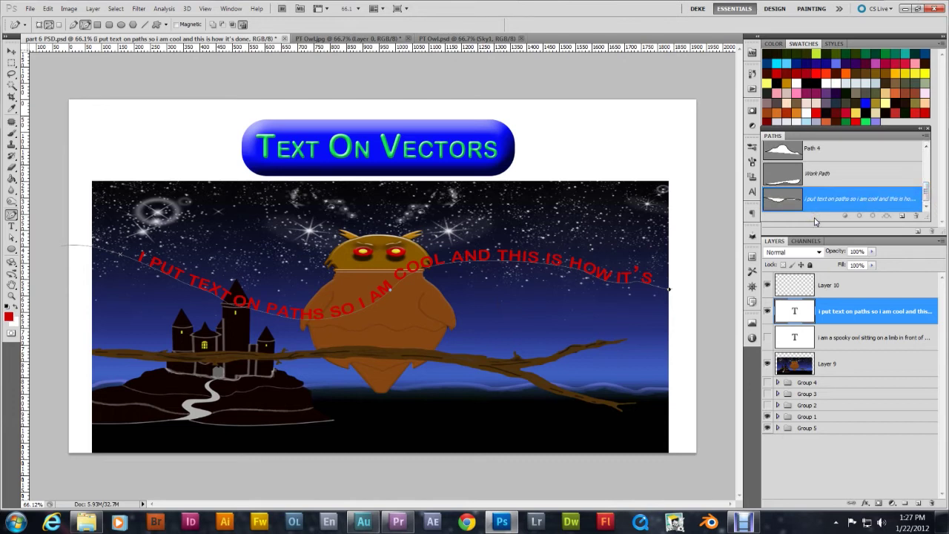
{"action": "left_click", "coordinate": [848, 290]}
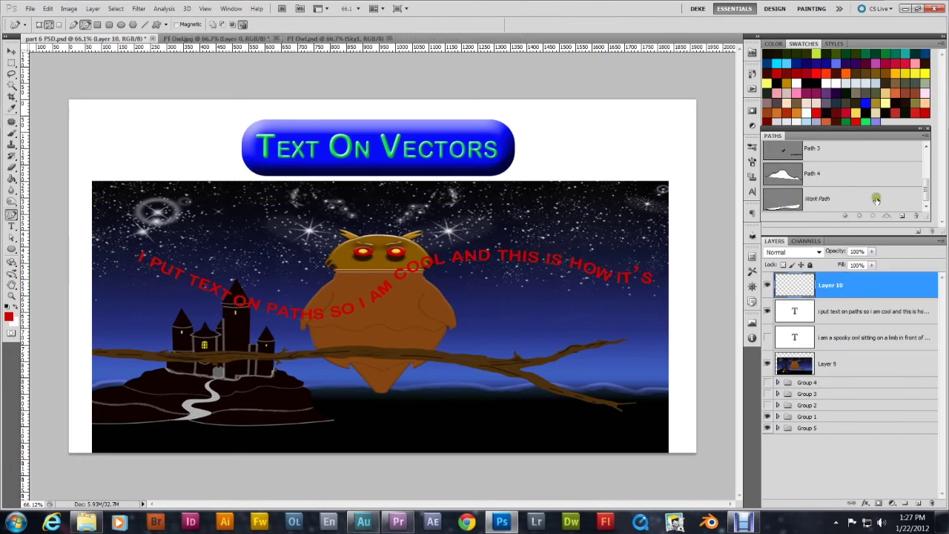
- Save the freeform work path permanently as Path 5
{"action": "left_click", "coordinate": [926, 190]}
{"action": "double_click", "coordinate": [816, 198]}
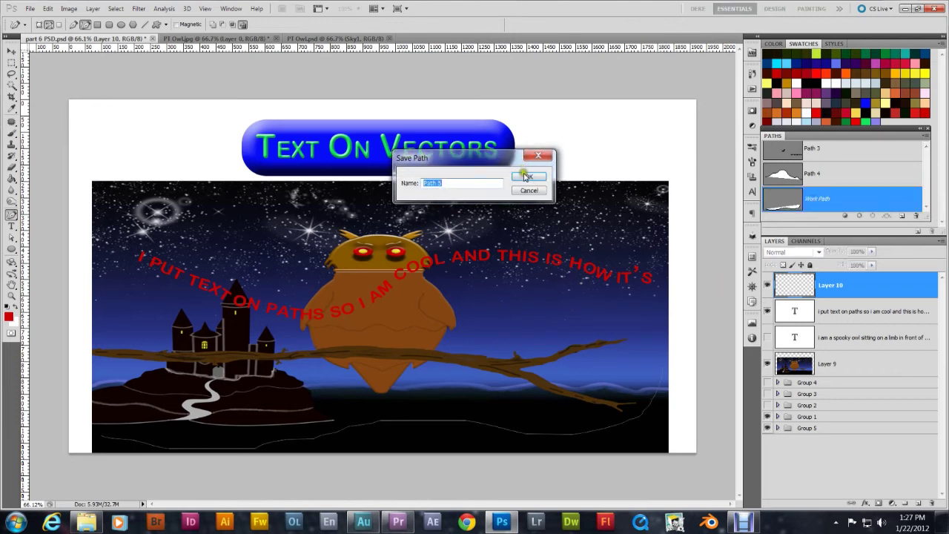
{"action": "left_click", "coordinate": [525, 177]}
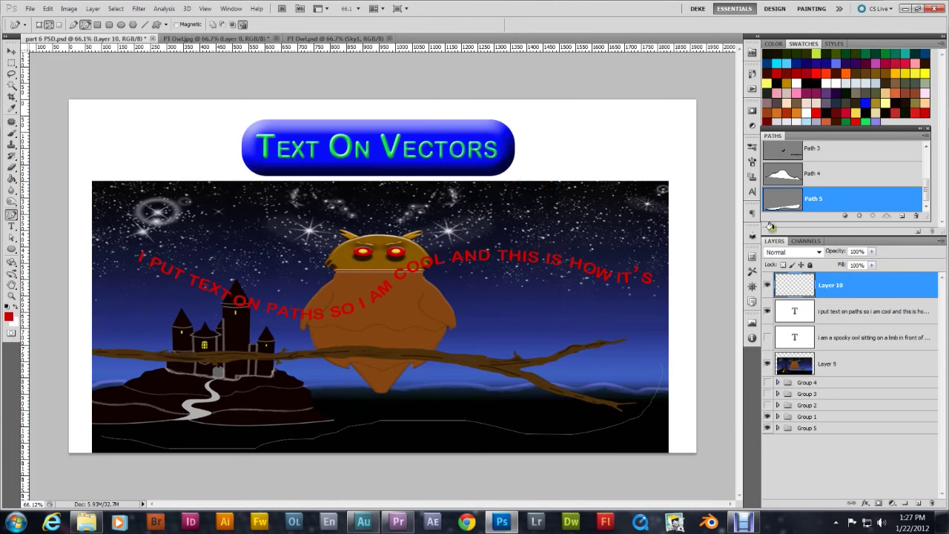
- Delete Path 5 and undo the deletion
{"action": "mouse_move", "coordinate": [925, 190]}
{"action": "left_mouse_down"}
{"action": "mouse_move", "coordinate": [924, 159]}
{"action": "mouse_move", "coordinate": [927, 197]}
{"action": "mouse_move", "coordinate": [936, 169]}
{"action": "mouse_move", "coordinate": [927, 165]}
{"action": "mouse_move", "coordinate": [928, 202]}
{"action": "left_mouse_up"}
{"action": "key", "text": "Delete"}
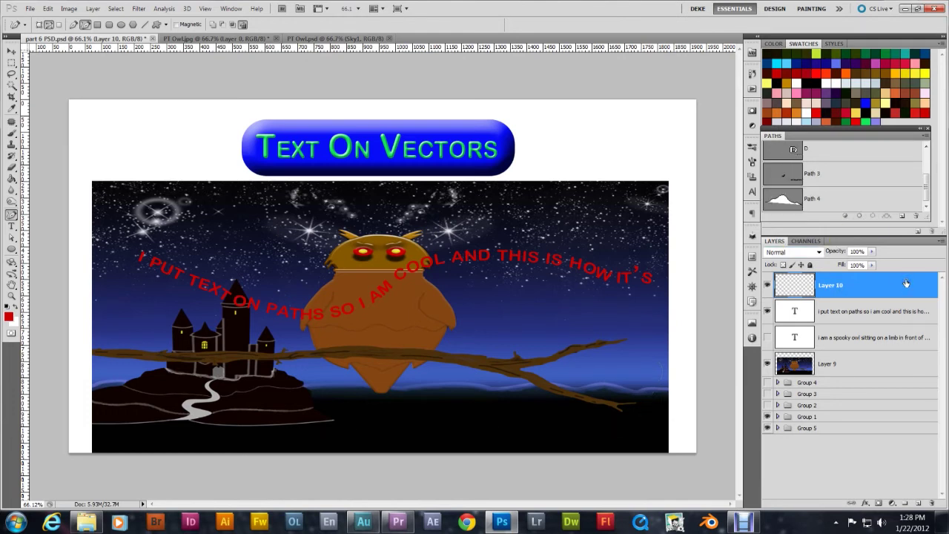
{"action": "key", "text": "ctrl+z"}
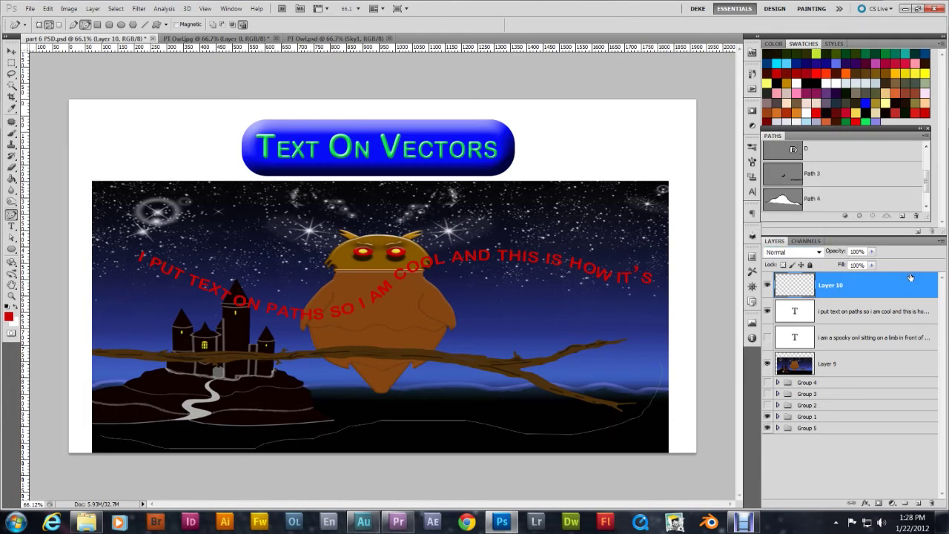
{"action": "scroll", "coordinate": [923, 190], "scroll_direction": "down", "scroll_amount": 2}
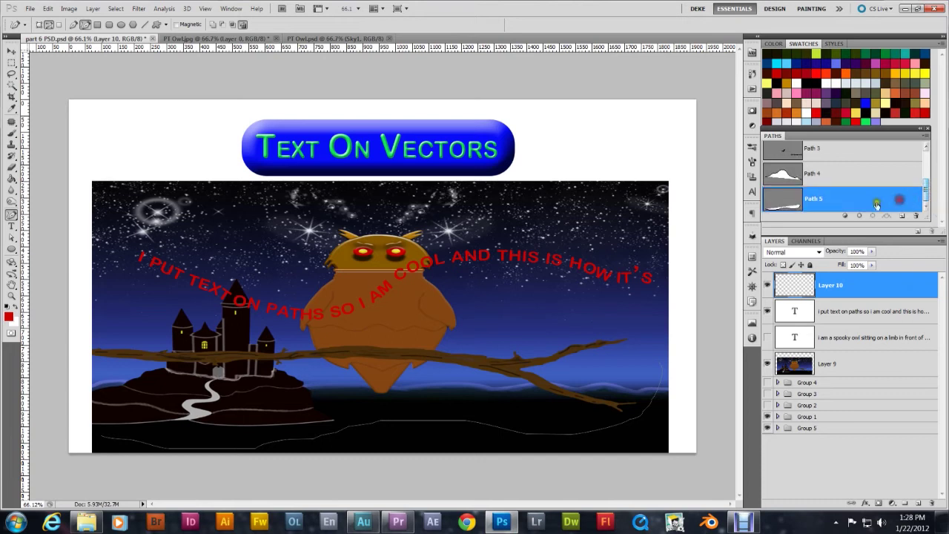
- Enlarge the path list to show every path, and paste a copy of Path 1's shapes into Path 5
{"action": "mouse_move", "coordinate": [838, 136]}
{"action": "left_mouse_down"}
{"action": "mouse_move", "coordinate": [865, 165]}
{"action": "mouse_move", "coordinate": [888, 241]}
{"action": "mouse_move", "coordinate": [839, 139]}
{"action": "left_mouse_up"}
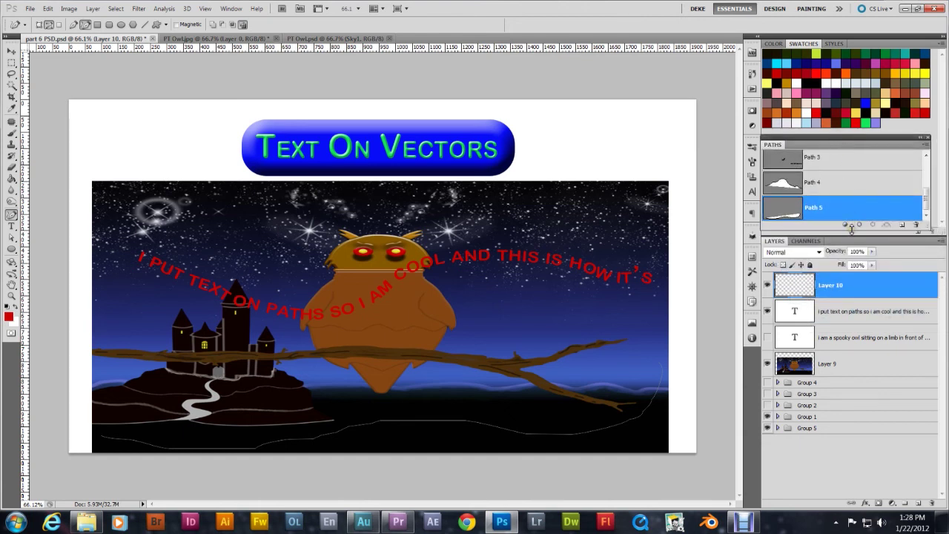
{"action": "left_click_drag", "start_coordinate": [851, 229], "coordinate": [876, 385]}
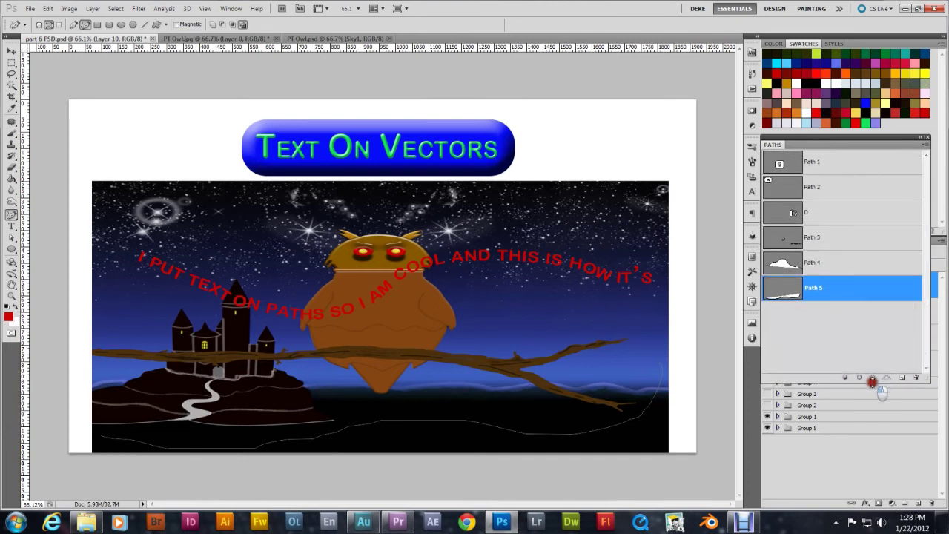
{"action": "left_click", "coordinate": [826, 165]}
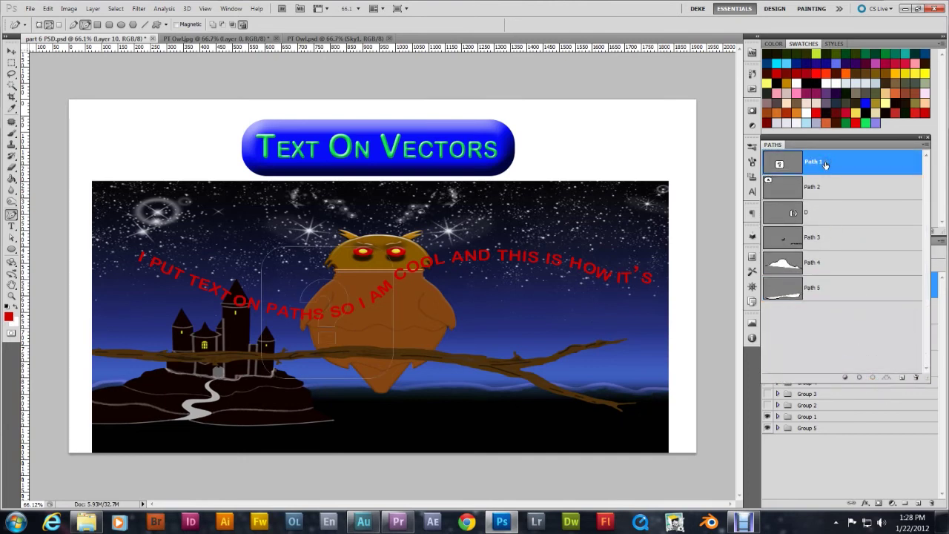
{"action": "left_click", "coordinate": [46, 9]}
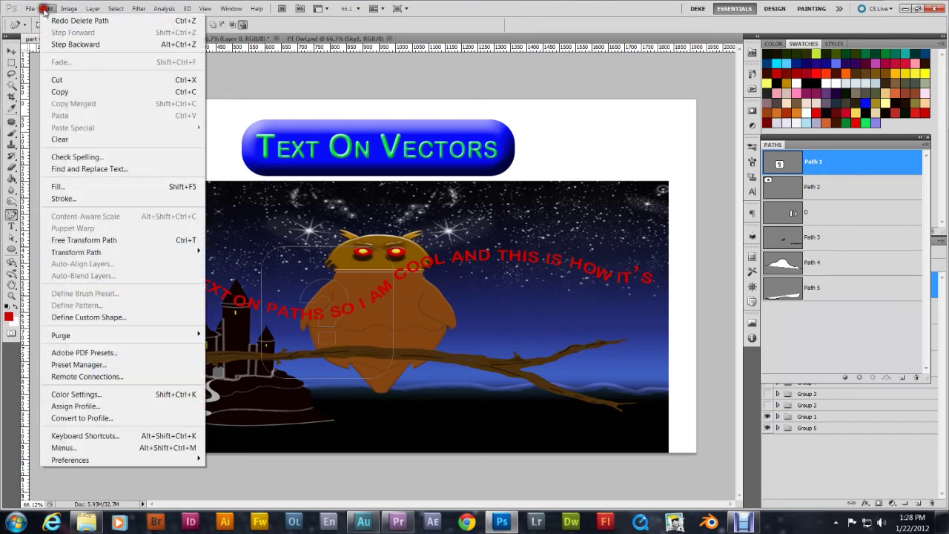
{"action": "left_click", "coordinate": [66, 94]}
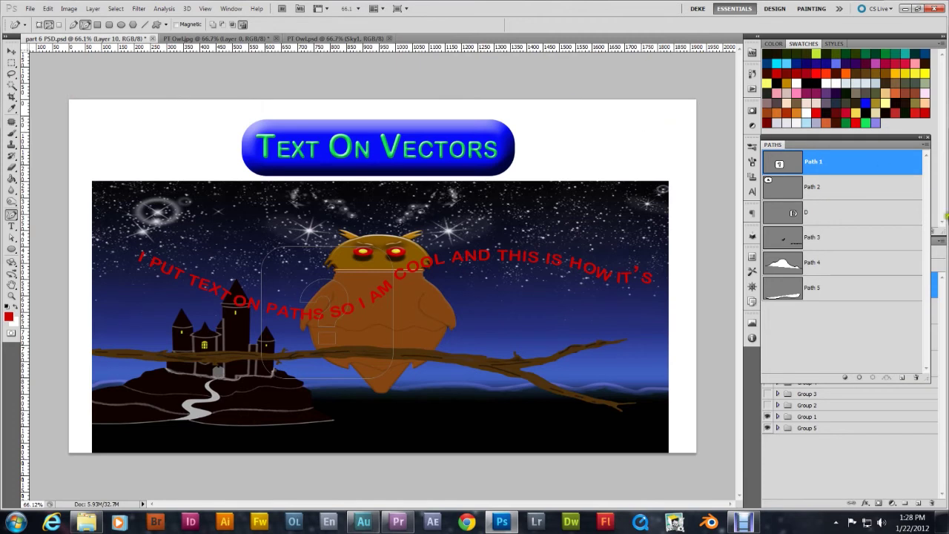
{"action": "left_click", "coordinate": [865, 288]}
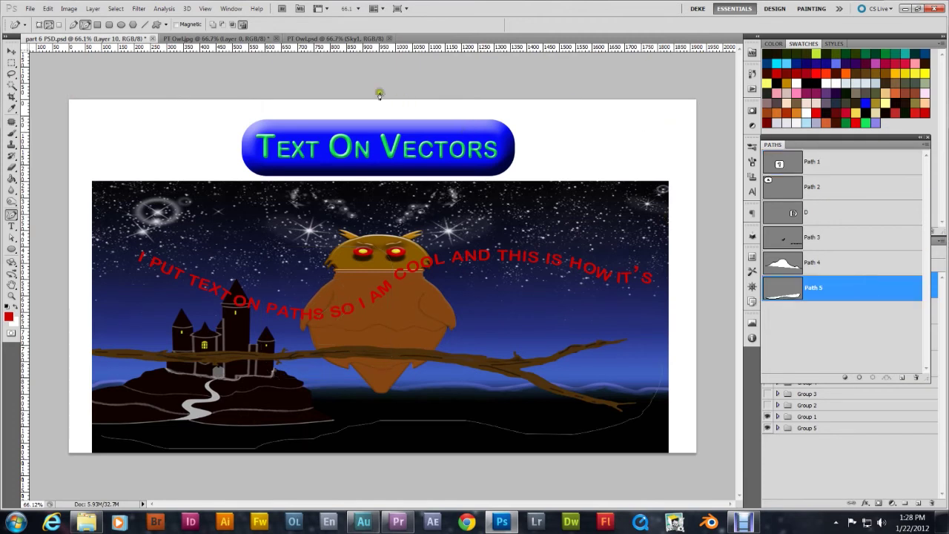
{"action": "left_click", "coordinate": [47, 8]}
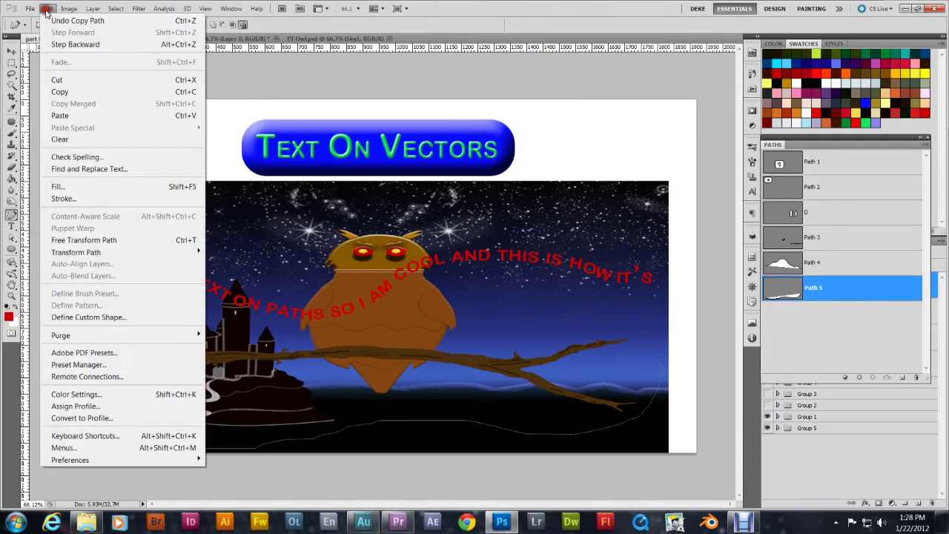
{"action": "left_click", "coordinate": [74, 116]}
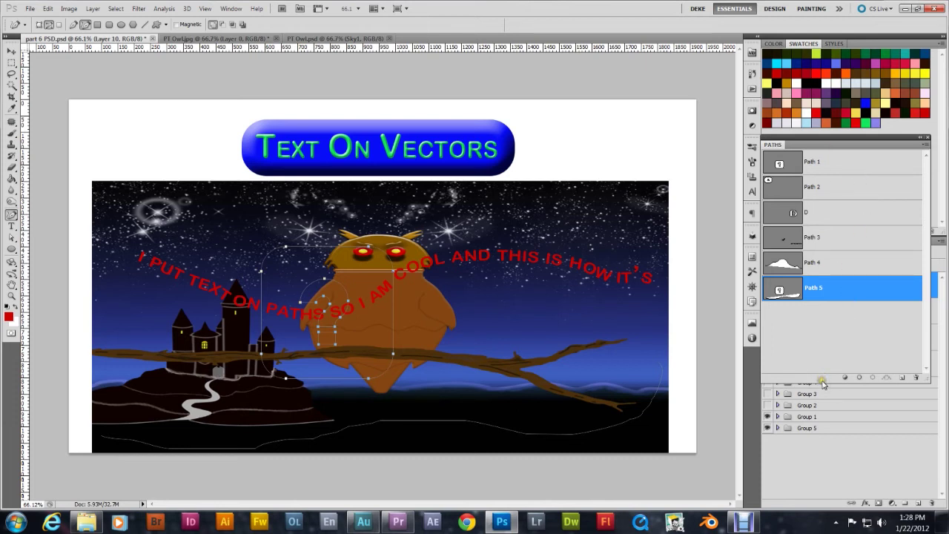
{"action": "left_click_drag", "start_coordinate": [822, 379], "coordinate": [813, 221]}
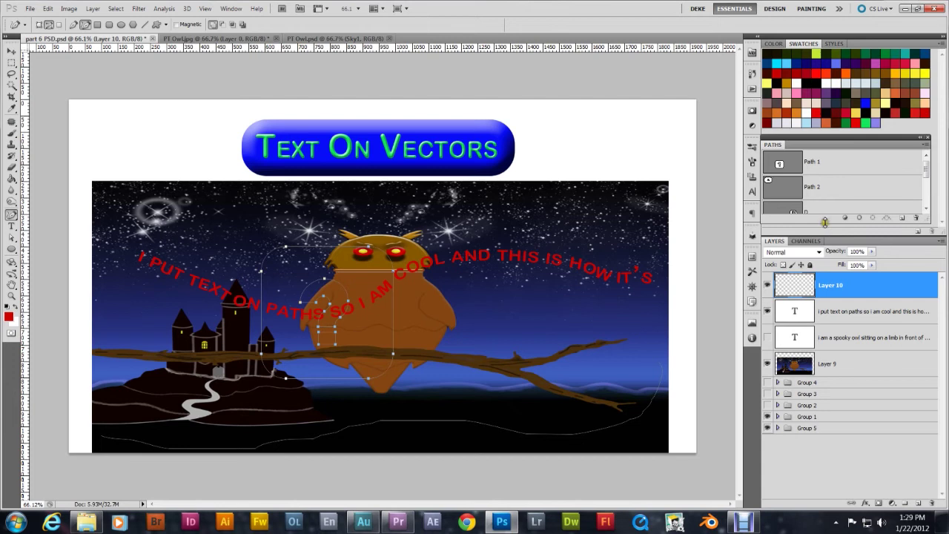
{"action": "left_click_drag", "start_coordinate": [824, 222], "coordinate": [841, 402]}
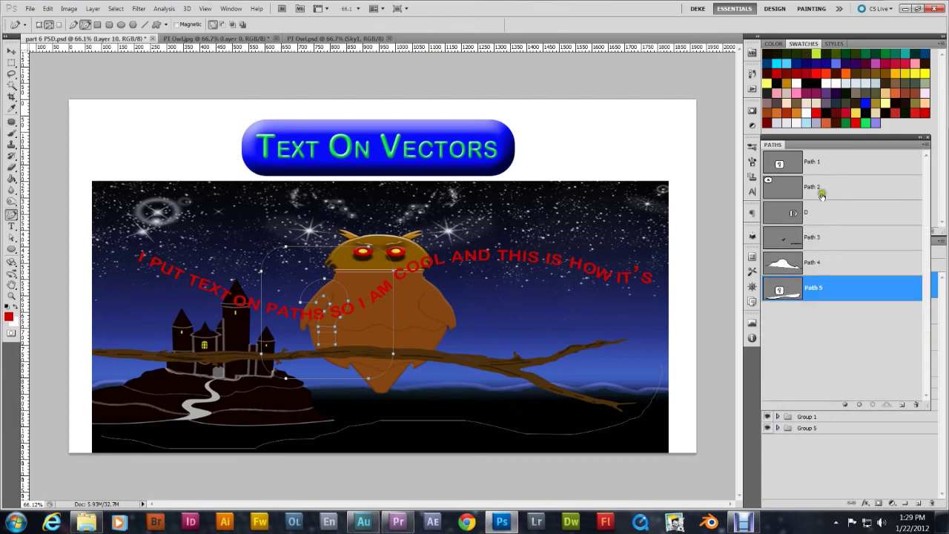
{"action": "left_click", "coordinate": [853, 355]}
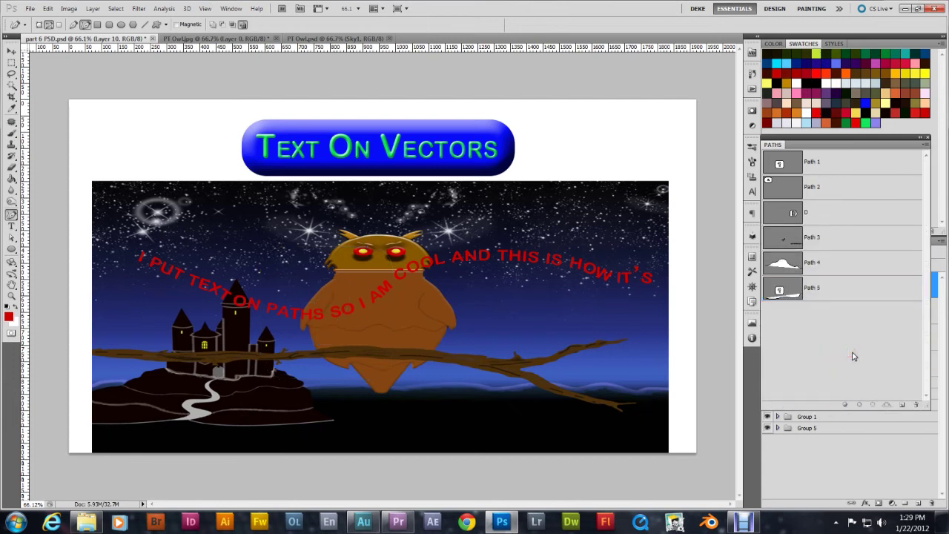
- Copy the freeform shape of Path 4 and paste it into Path 5
{"action": "left_click", "coordinate": [833, 261]}
{"action": "left_click", "coordinate": [833, 263]}
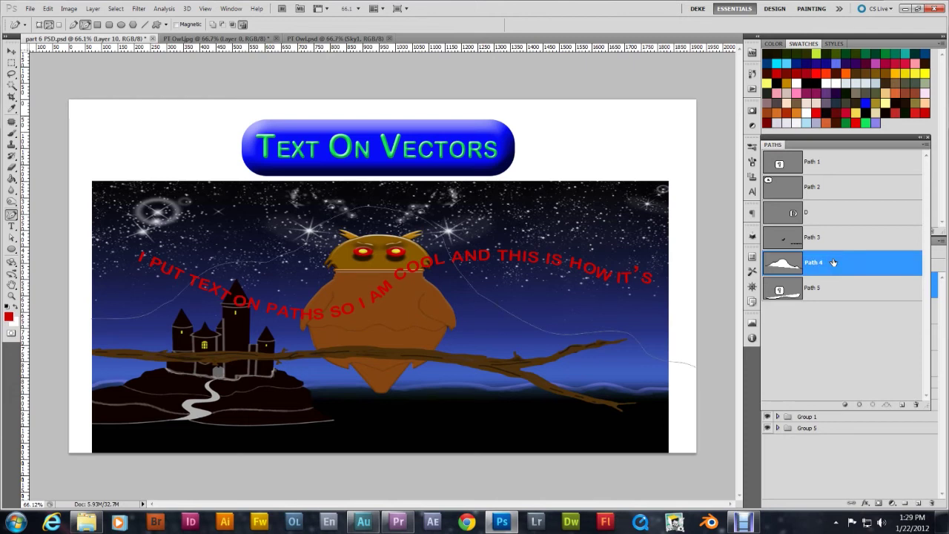
{"action": "left_click", "coordinate": [49, 10]}
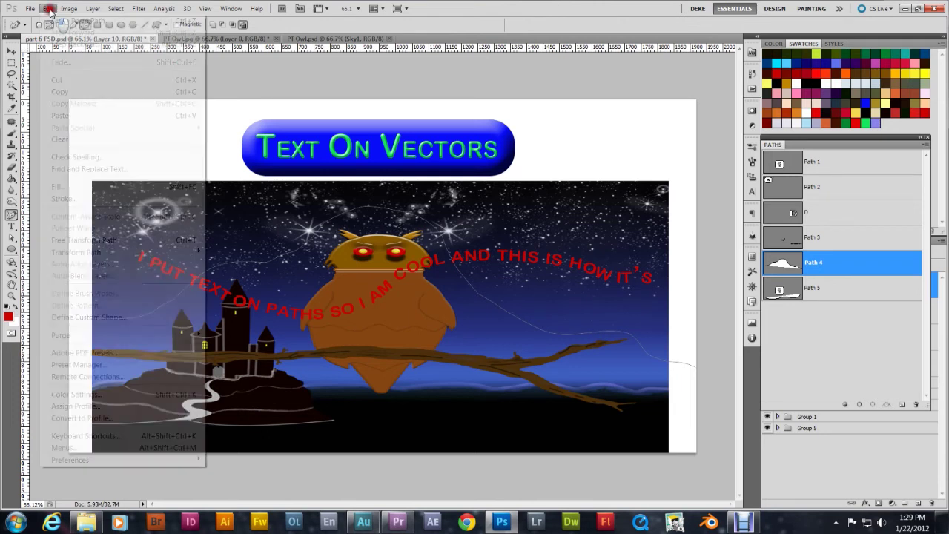
{"action": "left_click", "coordinate": [83, 92]}
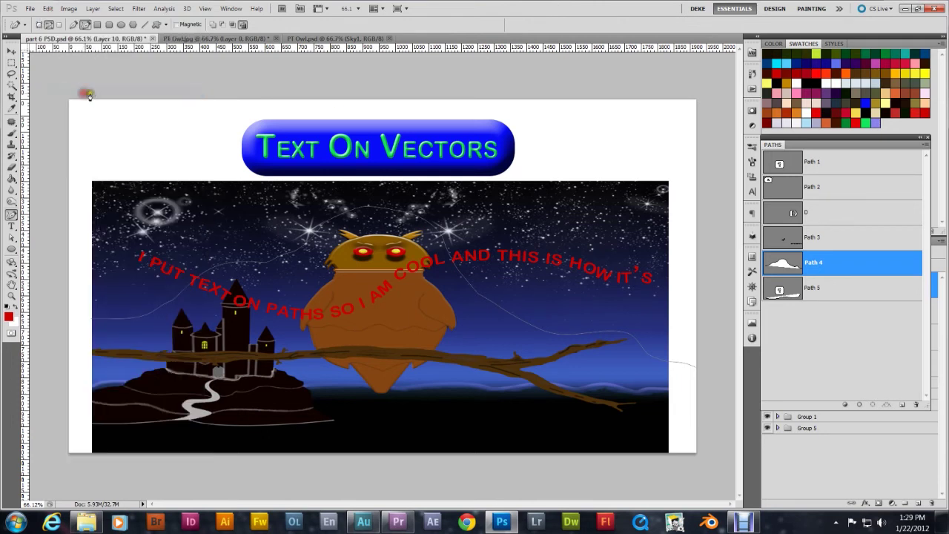
{"action": "left_click", "coordinate": [866, 297]}
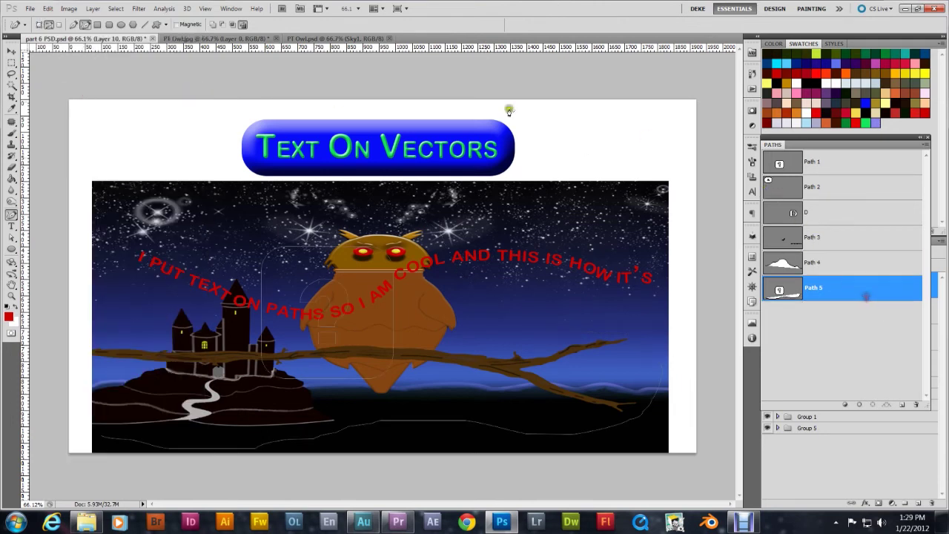
{"action": "left_click", "coordinate": [49, 10]}
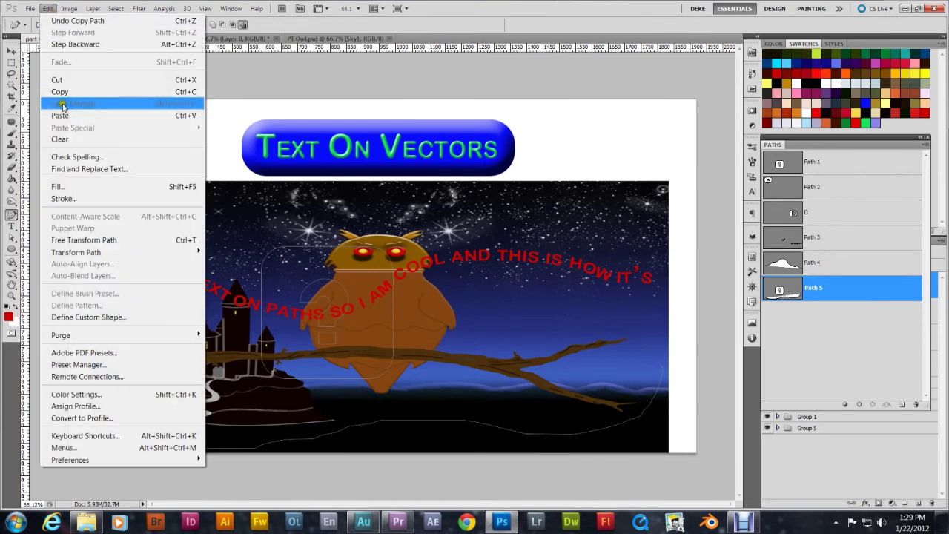
{"action": "left_click", "coordinate": [61, 115]}
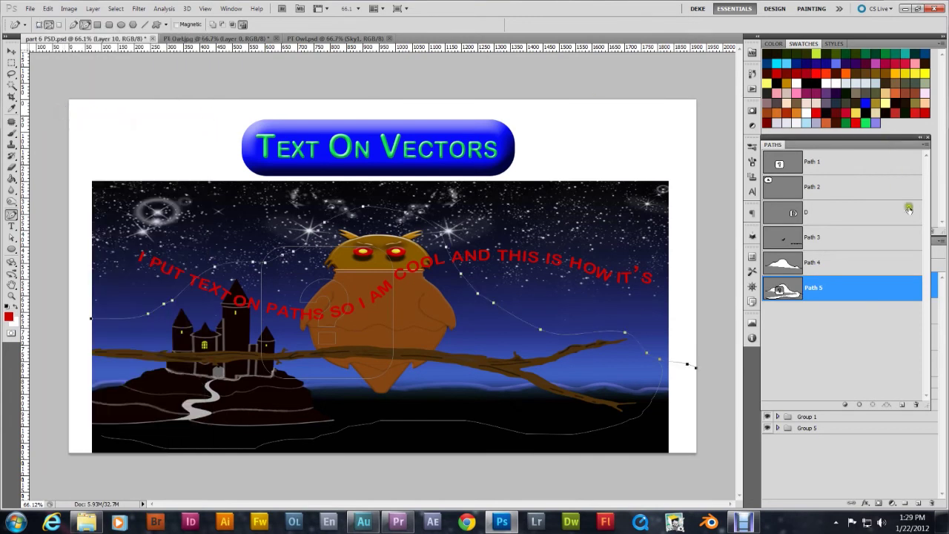
- Copy the letter outline from path D and paste it into Path 5
{"action": "left_click", "coordinate": [853, 217]}
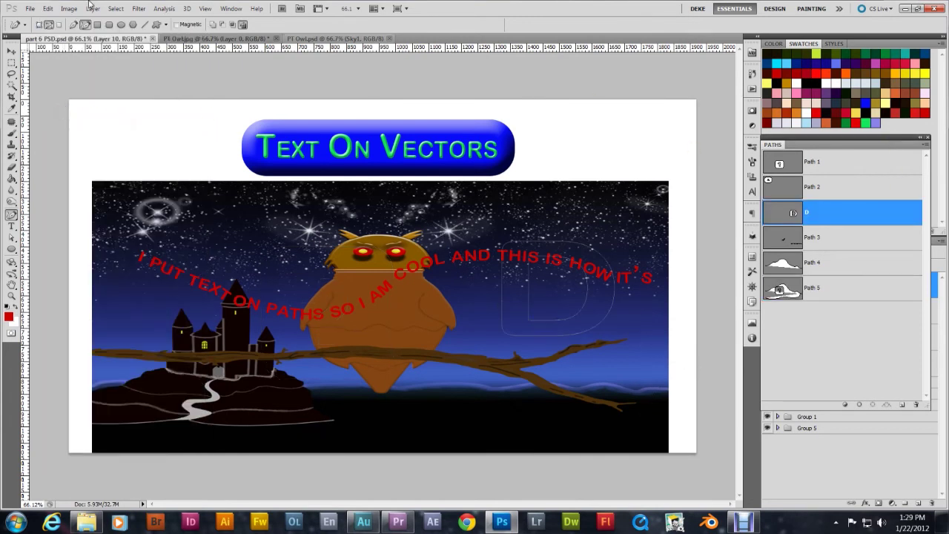
{"action": "left_click", "coordinate": [48, 9]}
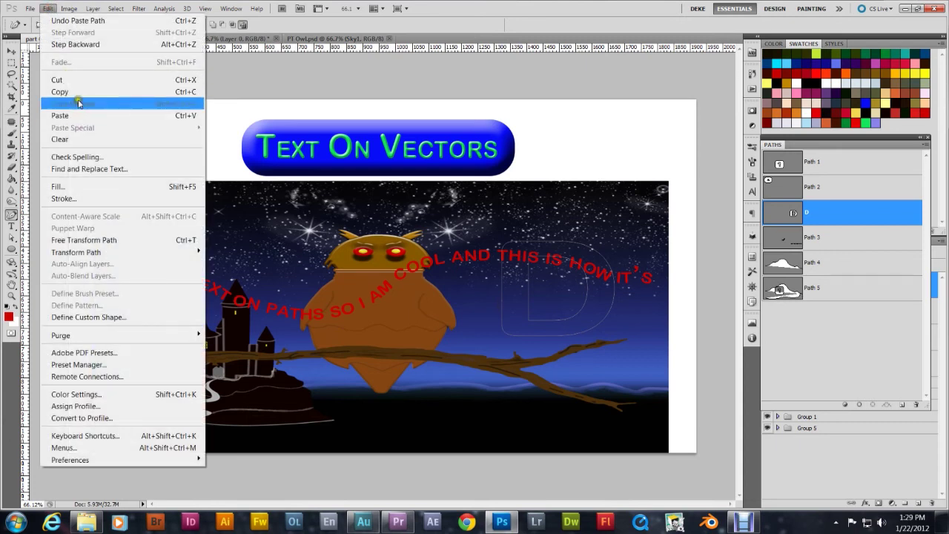
{"action": "left_click", "coordinate": [78, 91]}
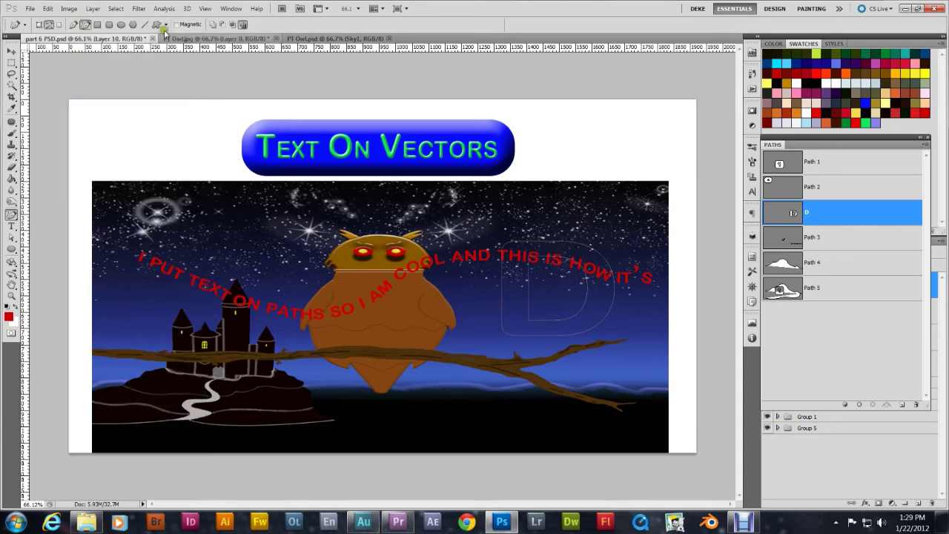
{"action": "left_click", "coordinate": [860, 287]}
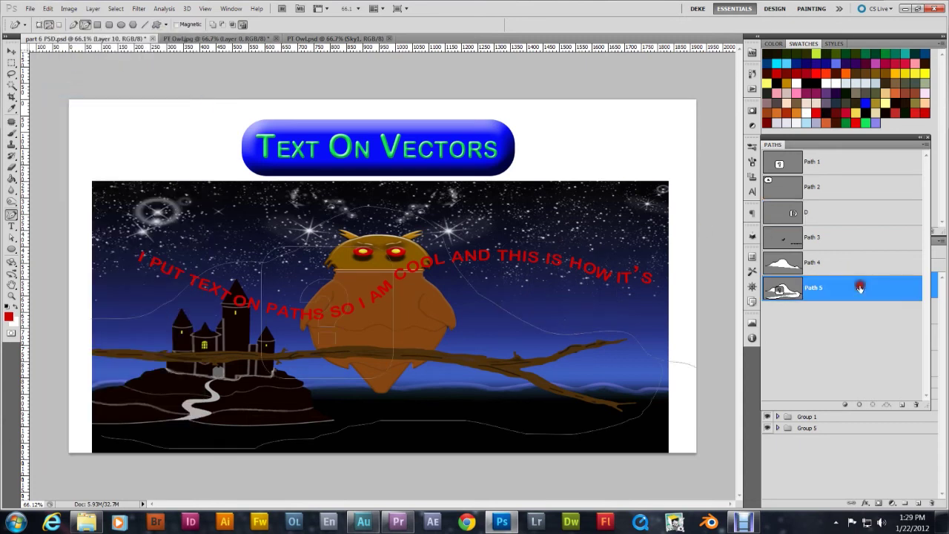
{"action": "left_click", "coordinate": [48, 9]}
{"action": "left_click", "coordinate": [78, 114]}
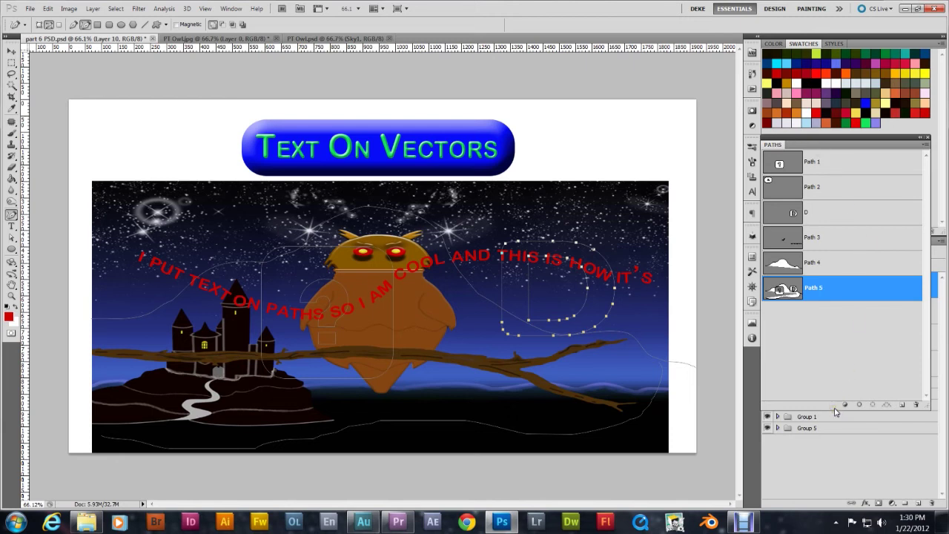
- Shorten the path list to uncover the layers, and show the spooky owl text layer and Groups 2, 3 and 4
{"action": "left_click_drag", "start_coordinate": [841, 419], "coordinate": [846, 237]}
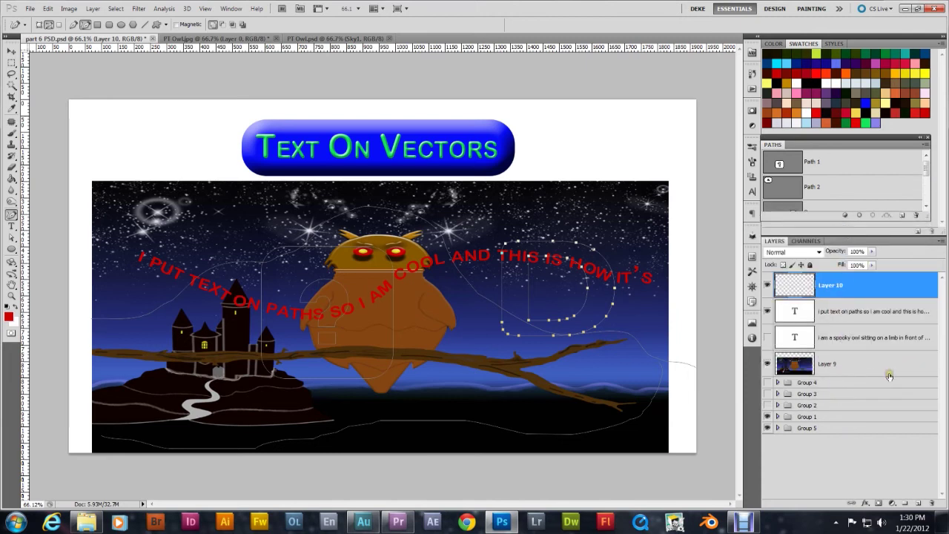
{"action": "left_click", "coordinate": [767, 337]}
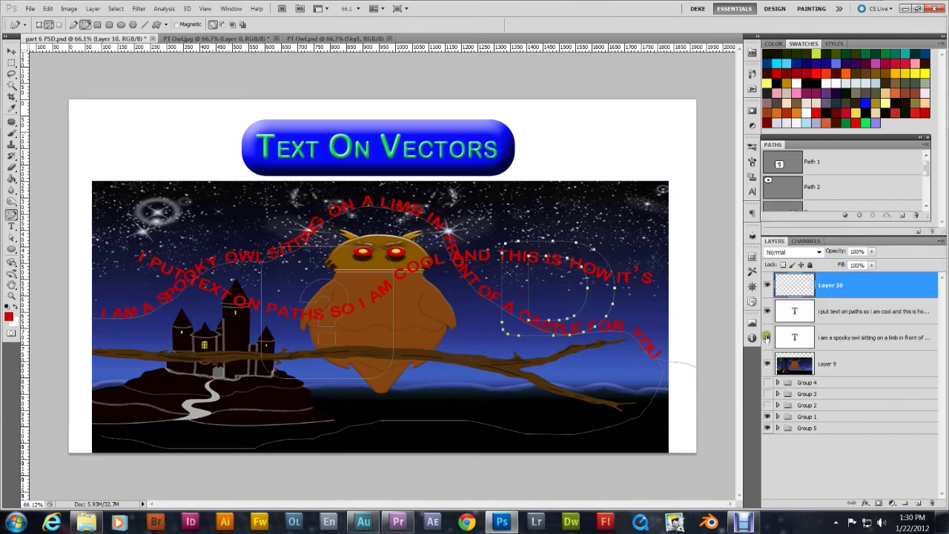
{"action": "left_click", "coordinate": [767, 406]}
{"action": "left_click", "coordinate": [768, 381]}
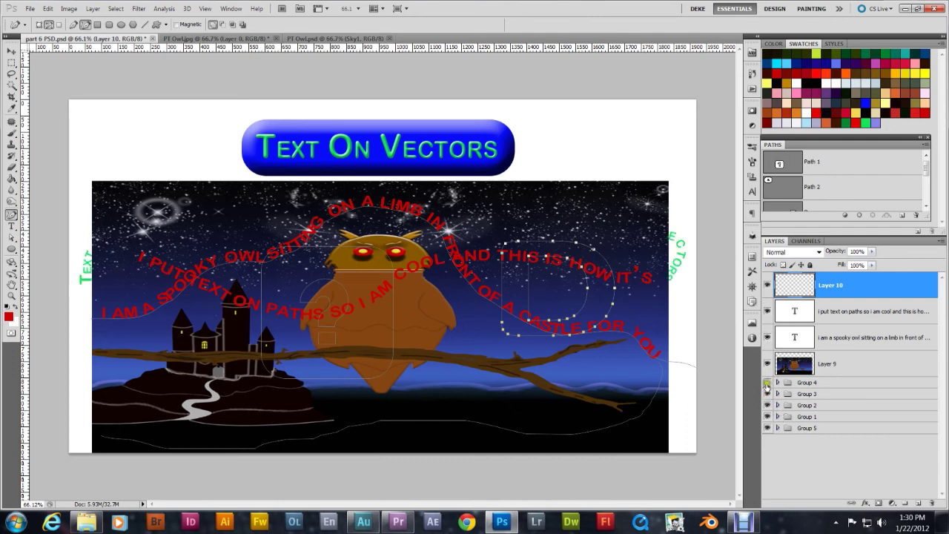
- Show the hidden layers from Color Fill 2 down to the vectors text inside Group 4, and hide Groups 2, 3 and 4
{"action": "left_click", "coordinate": [777, 383]}
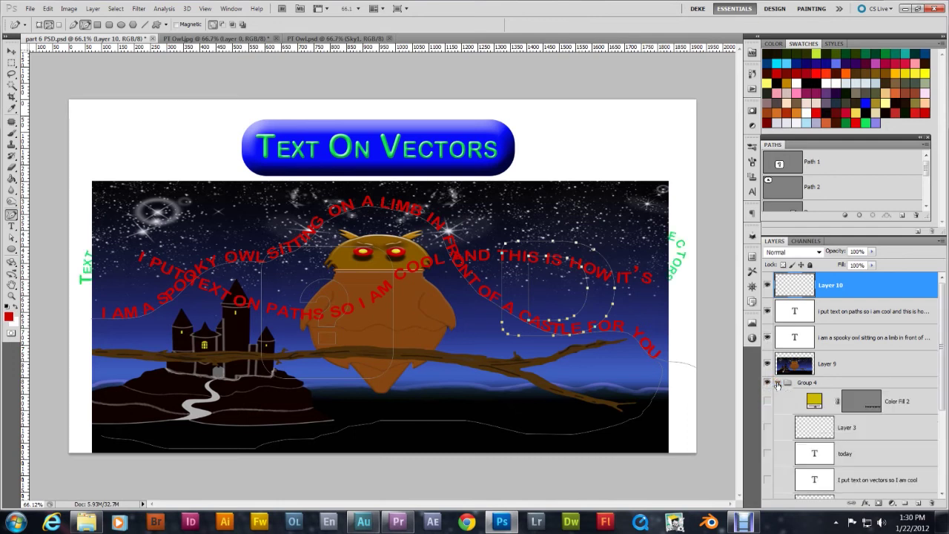
{"action": "left_click", "coordinate": [768, 480]}
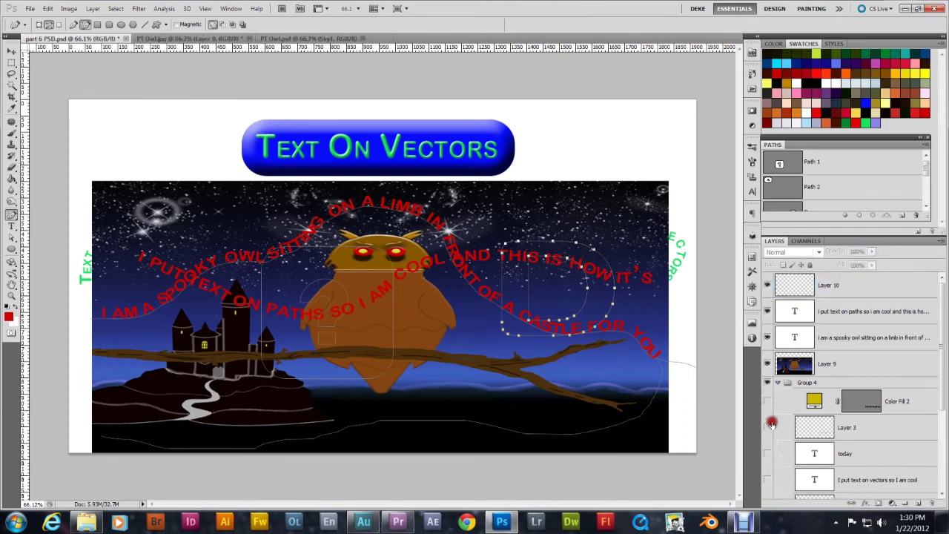
{"action": "left_click_drag", "start_coordinate": [768, 401], "coordinate": [766, 482]}
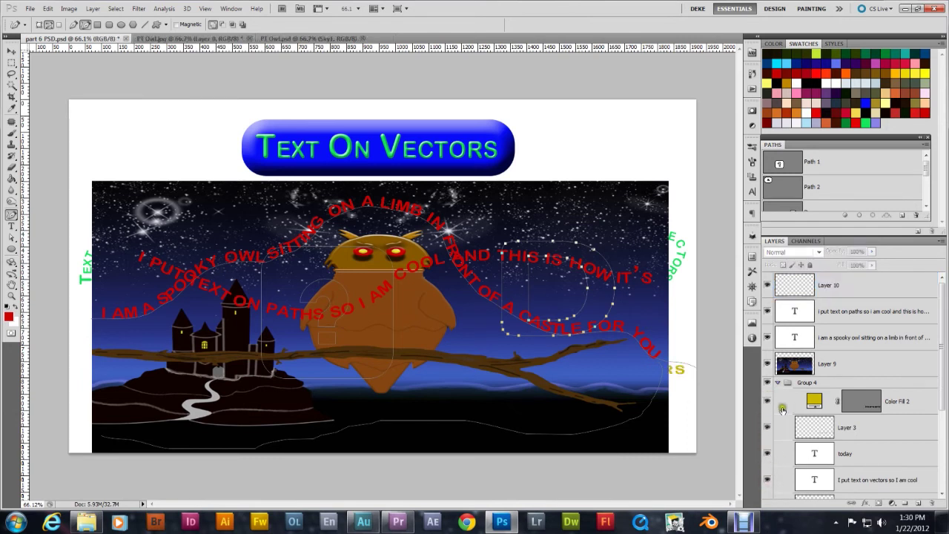
{"action": "left_click", "coordinate": [775, 382]}
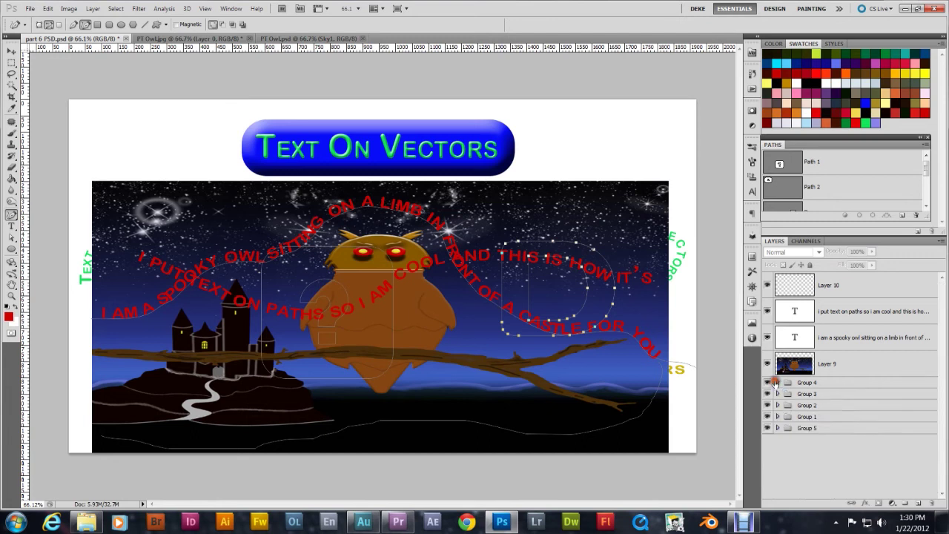
{"action": "left_click_drag", "start_coordinate": [768, 380], "coordinate": [768, 406]}
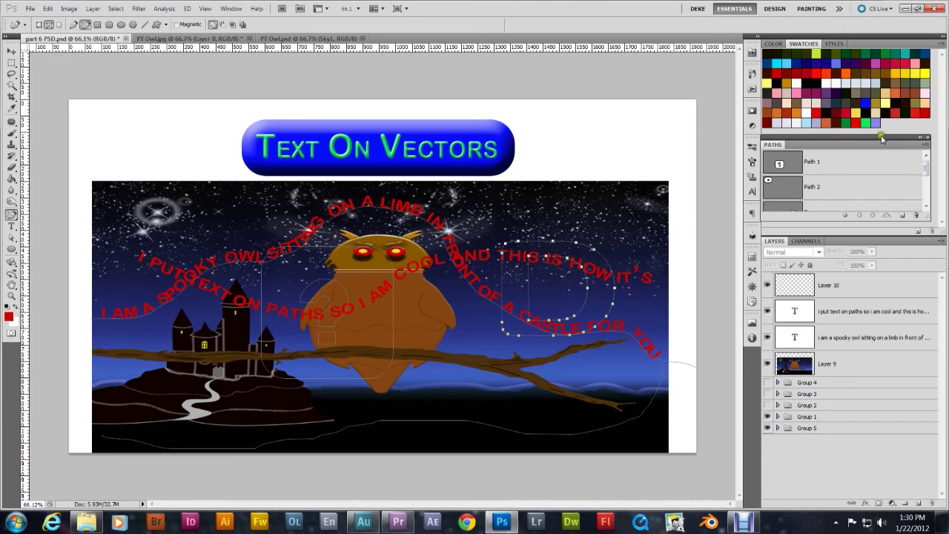
- Find Path 5 in the path list, shorten the list further and deselect the path
{"action": "left_click", "coordinate": [926, 171]}
{"action": "left_click_drag", "start_coordinate": [926, 171], "coordinate": [924, 200]}
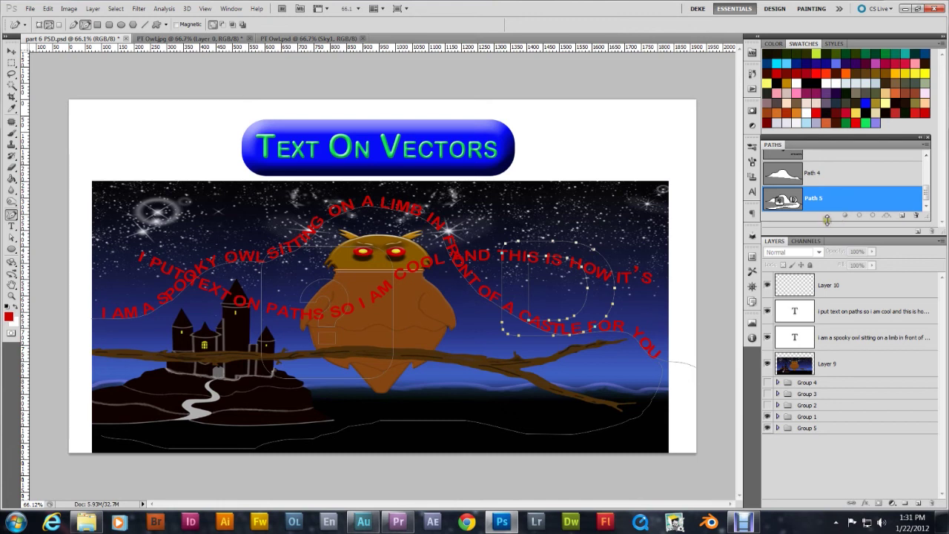
{"action": "mouse_move", "coordinate": [827, 220]}
{"action": "left_mouse_down"}
{"action": "mouse_move", "coordinate": [832, 356]}
{"action": "mouse_move", "coordinate": [816, 207]}
{"action": "left_mouse_up"}
{"action": "left_click", "coordinate": [812, 318]}
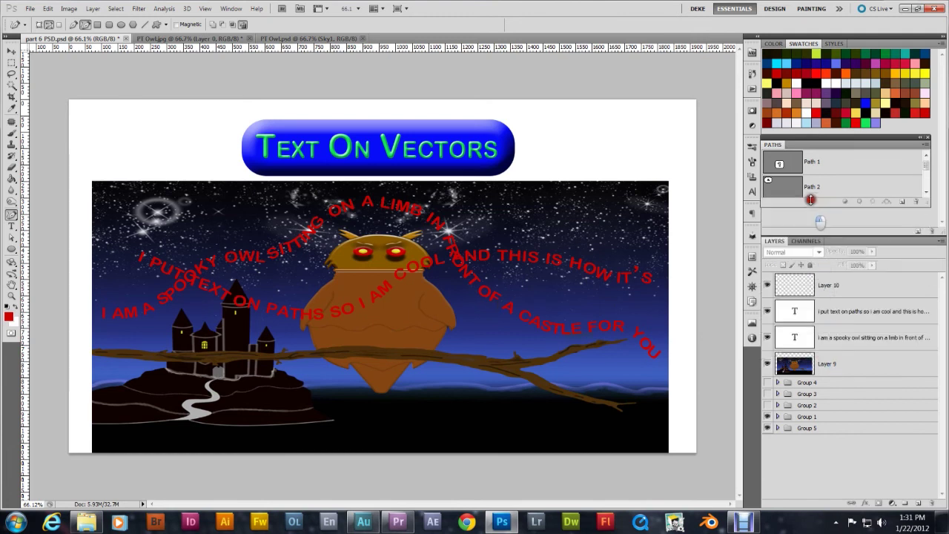
- Select Layer 10, delete it and undo the deletion
{"action": "left_click", "coordinate": [848, 289]}
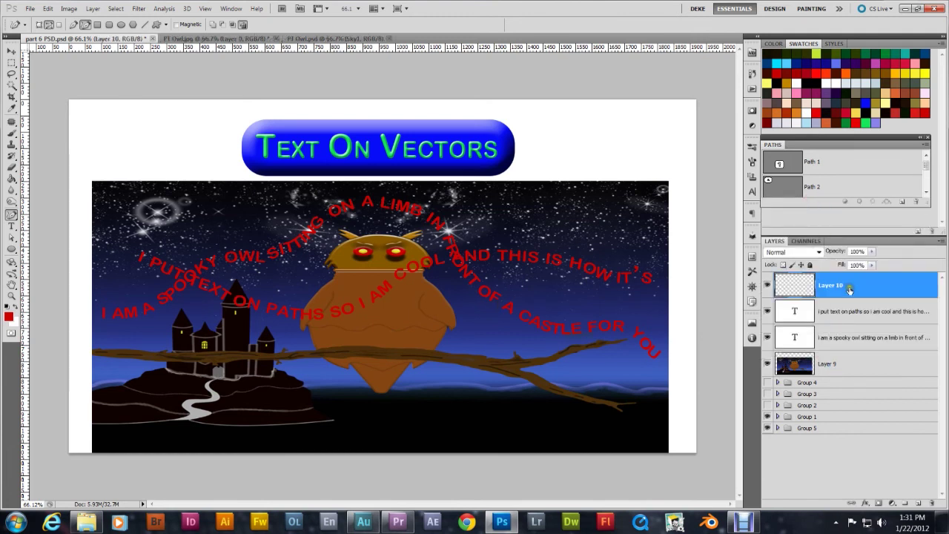
{"action": "key", "text": "Delete"}
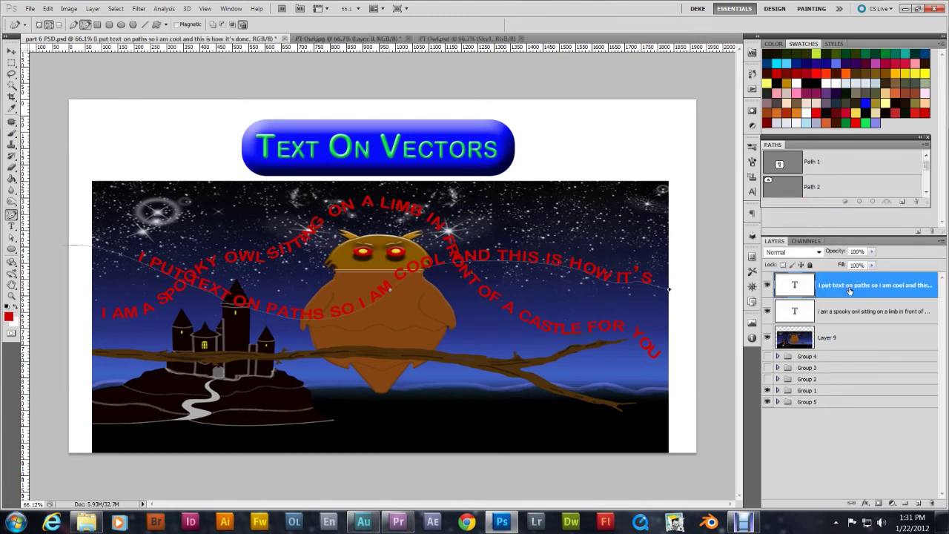
{"action": "key", "text": "ctrl+z"}
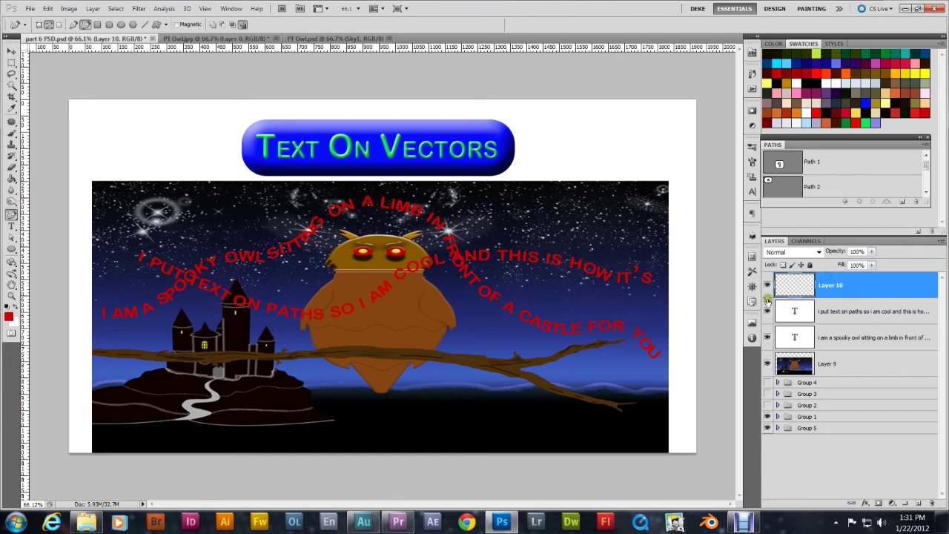
- Hide both path text layers and Layer 9, and sketch a valley-shaped freeform path across the blank canvas
{"action": "left_click_drag", "start_coordinate": [768, 301], "coordinate": [767, 369]}
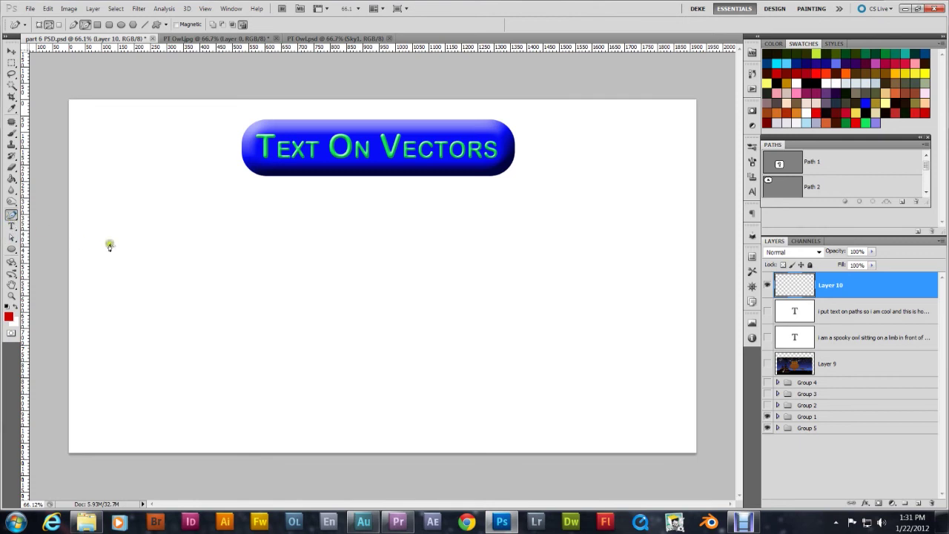
{"action": "mouse_move", "coordinate": [110, 245]}
{"action": "left_mouse_down"}
{"action": "mouse_move", "coordinate": [491, 352]}
{"action": "mouse_move", "coordinate": [601, 272]}
{"action": "left_mouse_up"}
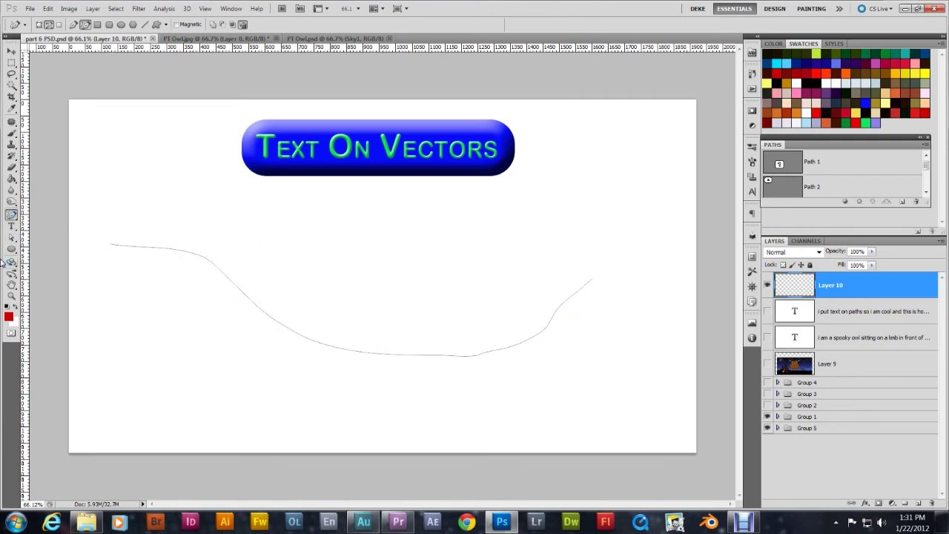
- Start text near the left end of the new path and shift the text's end point back and forth along the curve
{"action": "left_click", "coordinate": [11, 226]}
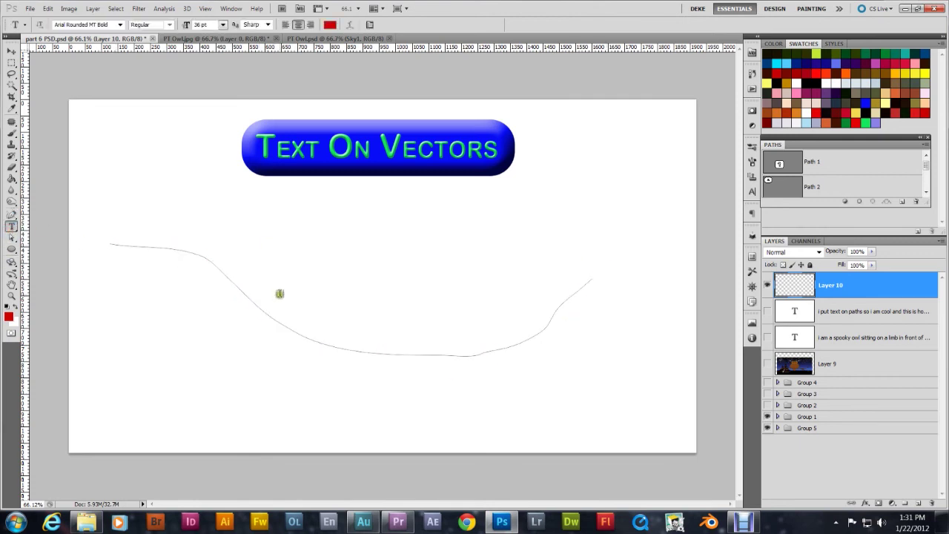
{"action": "left_click", "coordinate": [151, 245]}
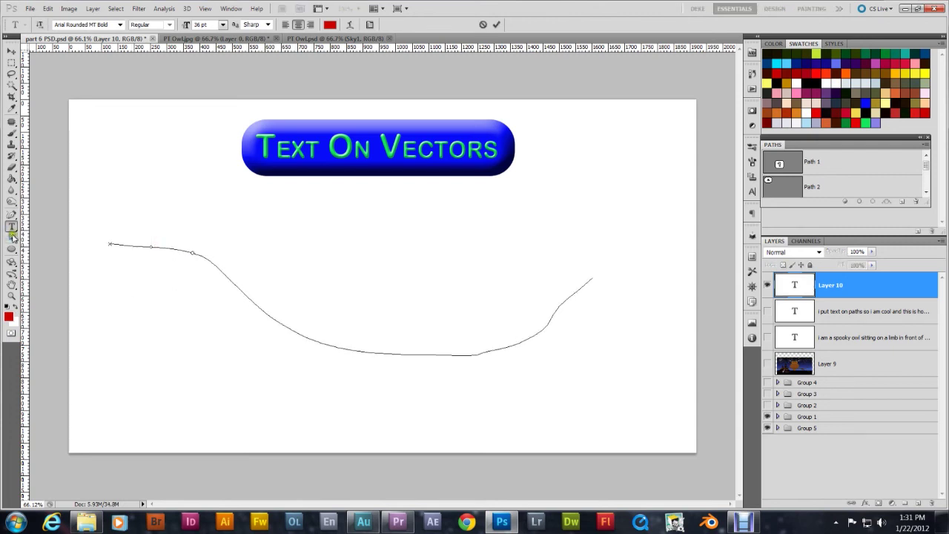
{"action": "left_click", "coordinate": [11, 237]}
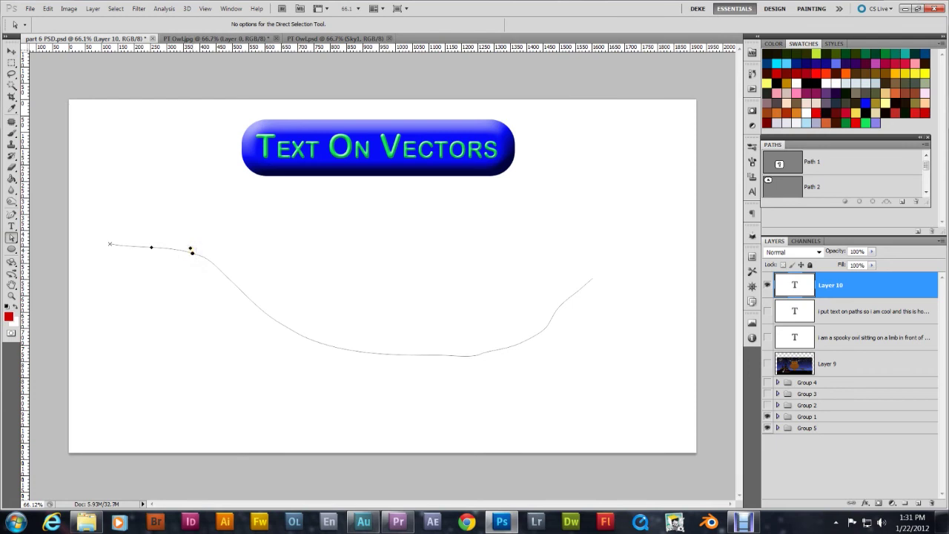
{"action": "left_click", "coordinate": [192, 255]}
{"action": "left_click", "coordinate": [184, 363]}
{"action": "left_click_drag", "start_coordinate": [192, 252], "coordinate": [589, 278]}
{"action": "mouse_move", "coordinate": [590, 275]}
{"action": "left_mouse_down"}
{"action": "mouse_move", "coordinate": [577, 300]}
{"action": "mouse_move", "coordinate": [503, 339]}
{"action": "mouse_move", "coordinate": [294, 354]}
{"action": "mouse_move", "coordinate": [246, 290]}
{"action": "mouse_move", "coordinate": [182, 254]}
{"action": "mouse_move", "coordinate": [138, 248]}
{"action": "left_mouse_up"}
- Put the short text area back above the start of the path and enter "i put text on paths" in it
{"action": "double_click", "coordinate": [798, 283]}
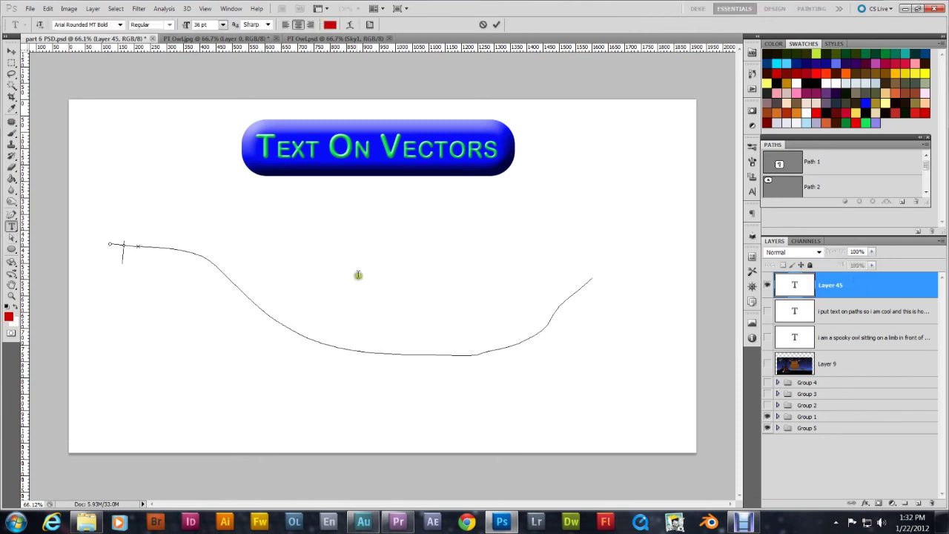
{"action": "left_click", "coordinate": [11, 237]}
{"action": "left_click_drag", "start_coordinate": [132, 253], "coordinate": [144, 242]}
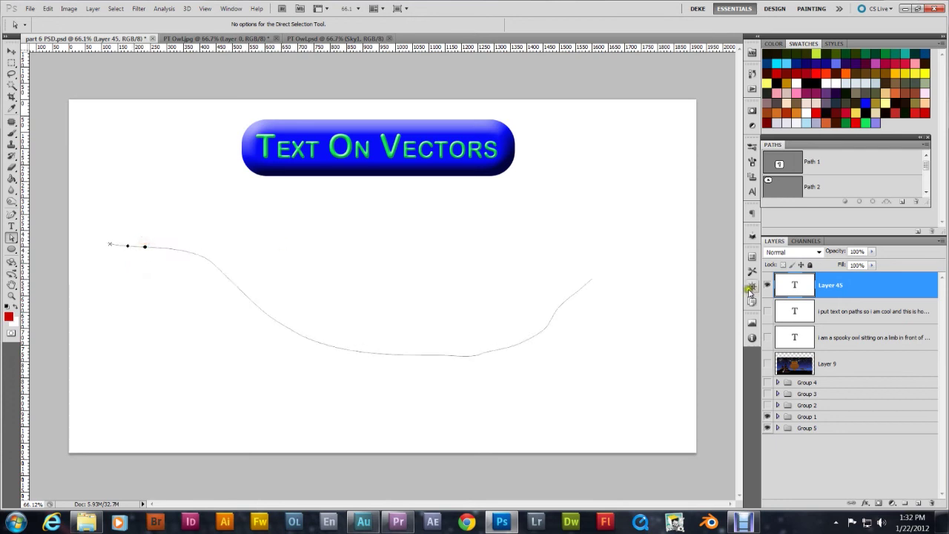
{"action": "double_click", "coordinate": [791, 287]}
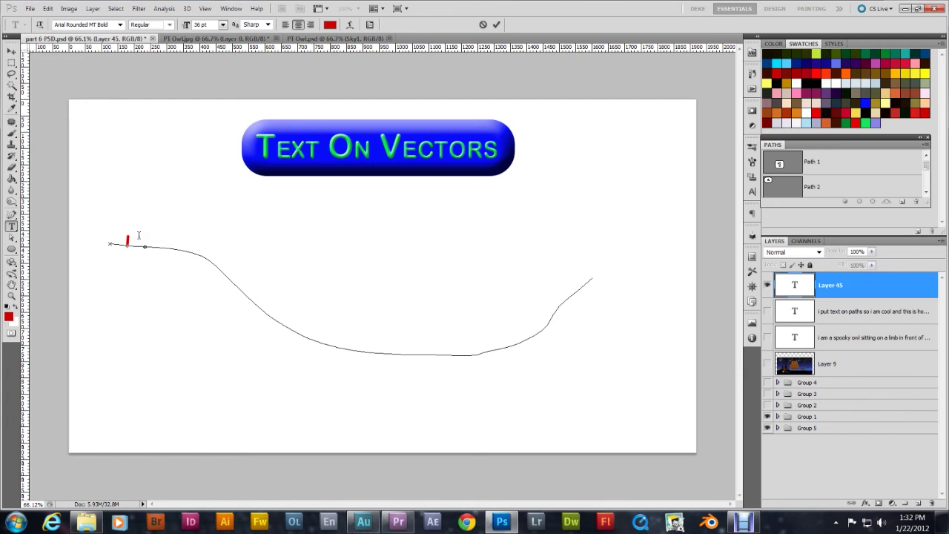
{"action": "left_click", "coordinate": [160, 234]}
- Extend the text's end point past the bottom of the curve and move its start point to where the curve begins descending
{"action": "left_click", "coordinate": [12, 239]}
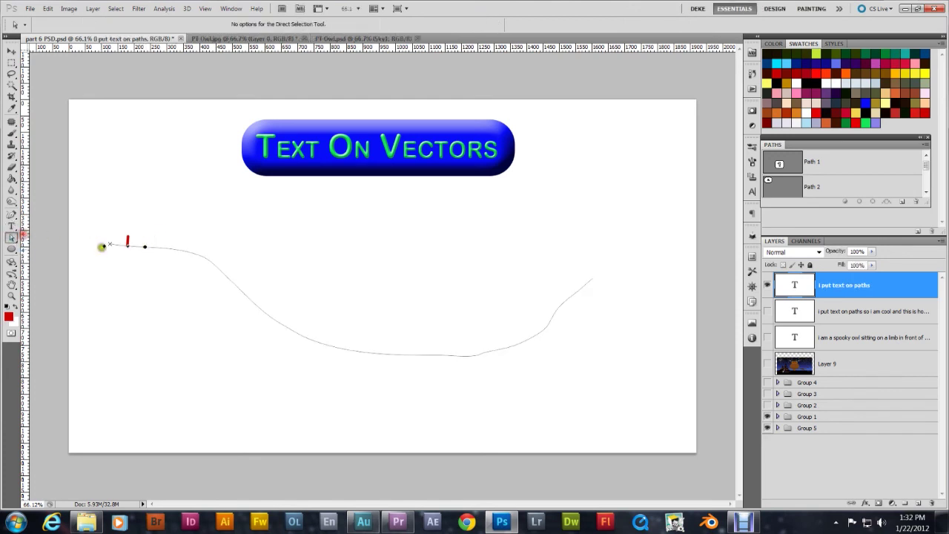
{"action": "left_click_drag", "start_coordinate": [144, 243], "coordinate": [476, 335]}
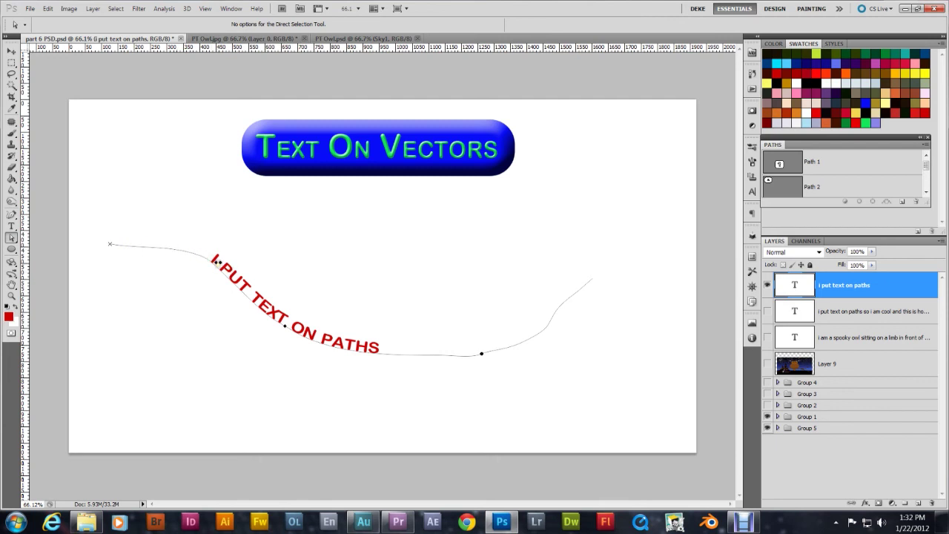
{"action": "mouse_move", "coordinate": [215, 261]}
{"action": "left_mouse_down"}
{"action": "mouse_move", "coordinate": [108, 244]}
{"action": "mouse_move", "coordinate": [212, 260]}
{"action": "left_mouse_up"}
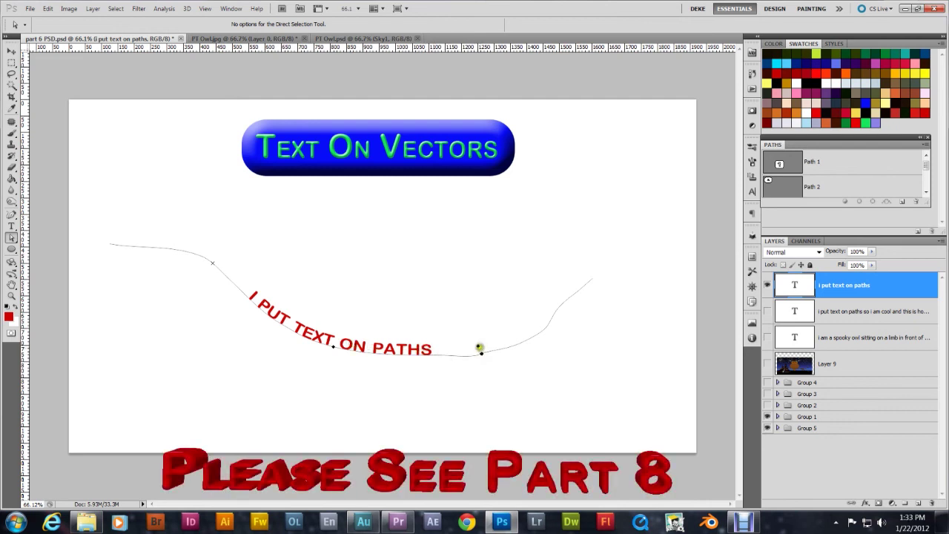
- Adjust the text's start and end points along the curve until the whole phrase sits centred in the bottom of the valley
{"action": "left_click_drag", "start_coordinate": [480, 347], "coordinate": [413, 349]}
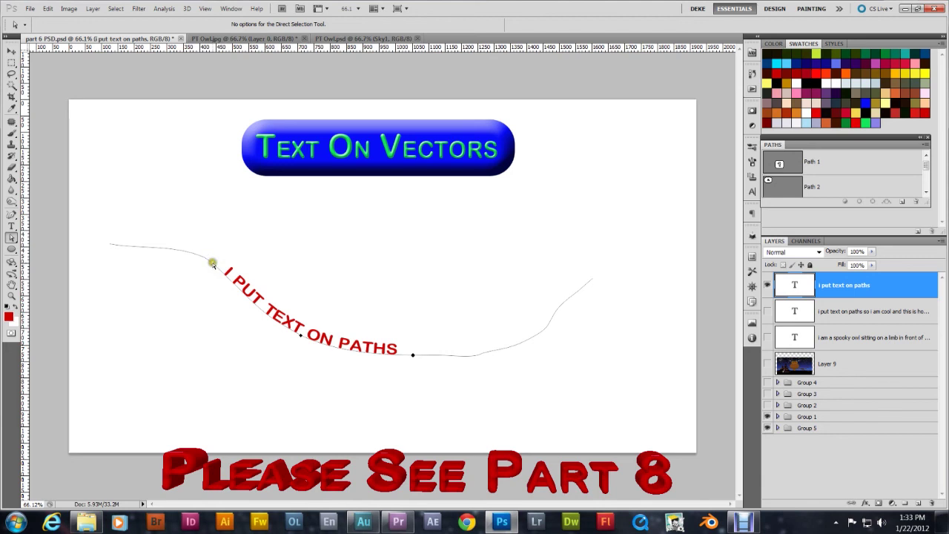
{"action": "left_click_drag", "start_coordinate": [213, 259], "coordinate": [235, 276]}
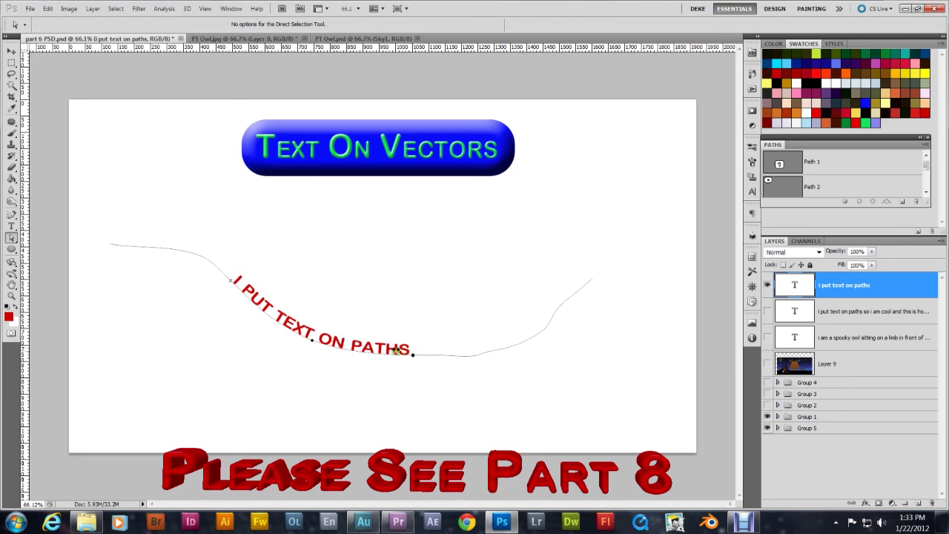
{"action": "left_click_drag", "start_coordinate": [412, 353], "coordinate": [521, 342]}
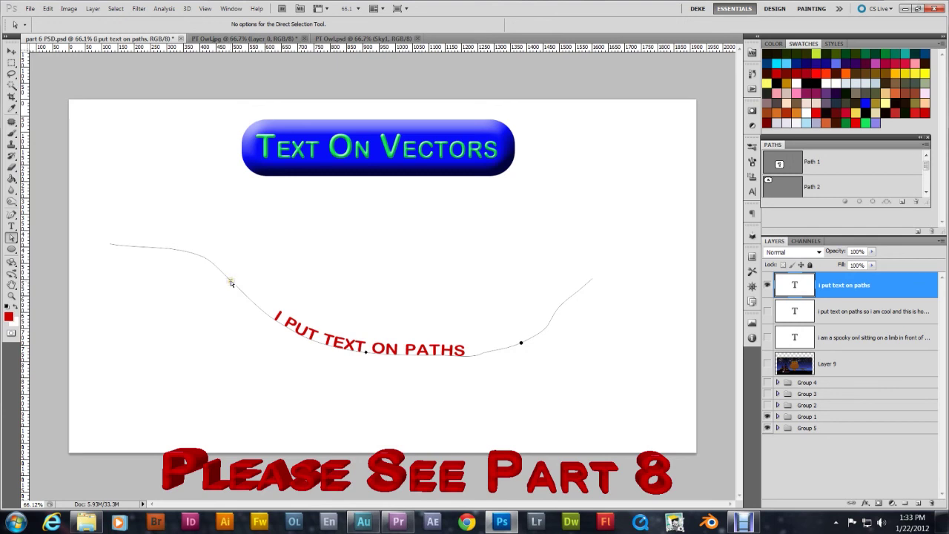
{"action": "left_click_drag", "start_coordinate": [233, 277], "coordinate": [288, 305]}
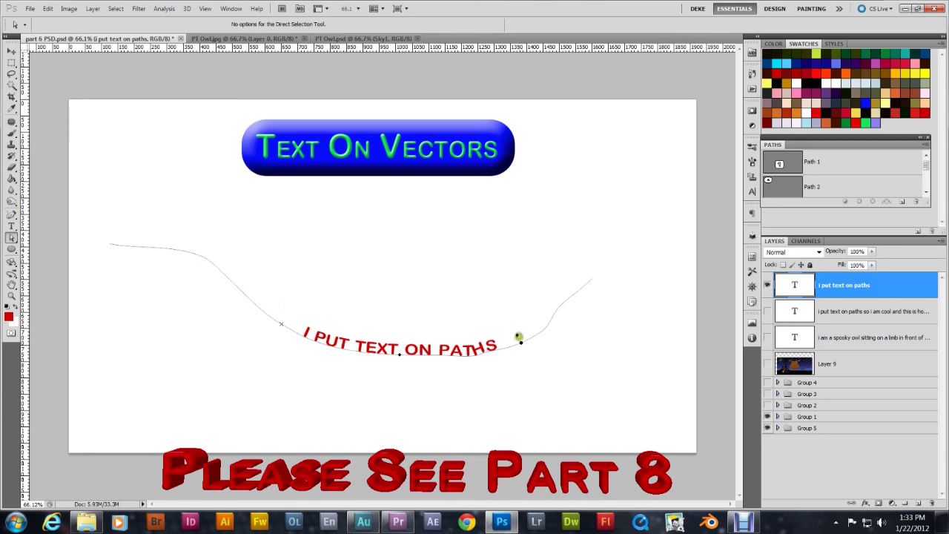
{"action": "left_click_drag", "start_coordinate": [519, 338], "coordinate": [517, 345]}
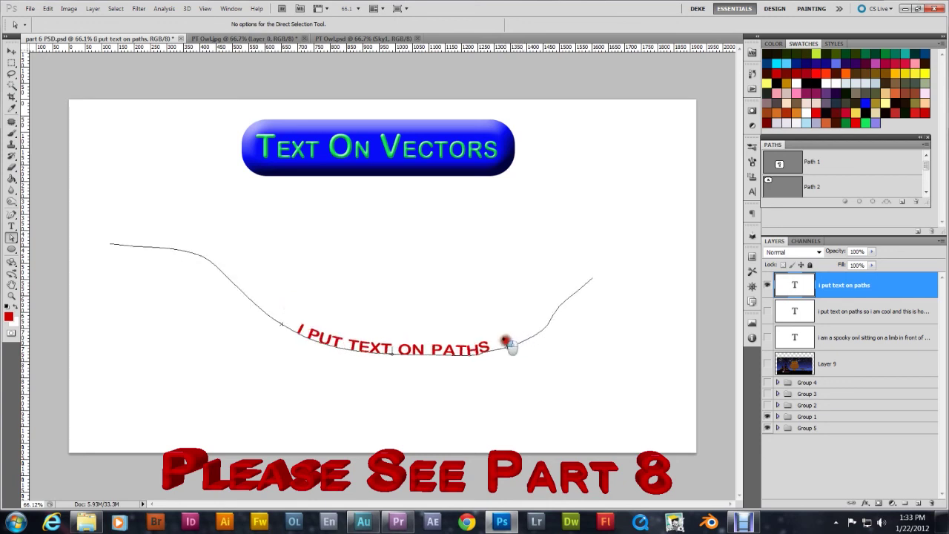
{"action": "left_click", "coordinate": [510, 346]}
{"action": "left_click_drag", "start_coordinate": [274, 314], "coordinate": [305, 326]}
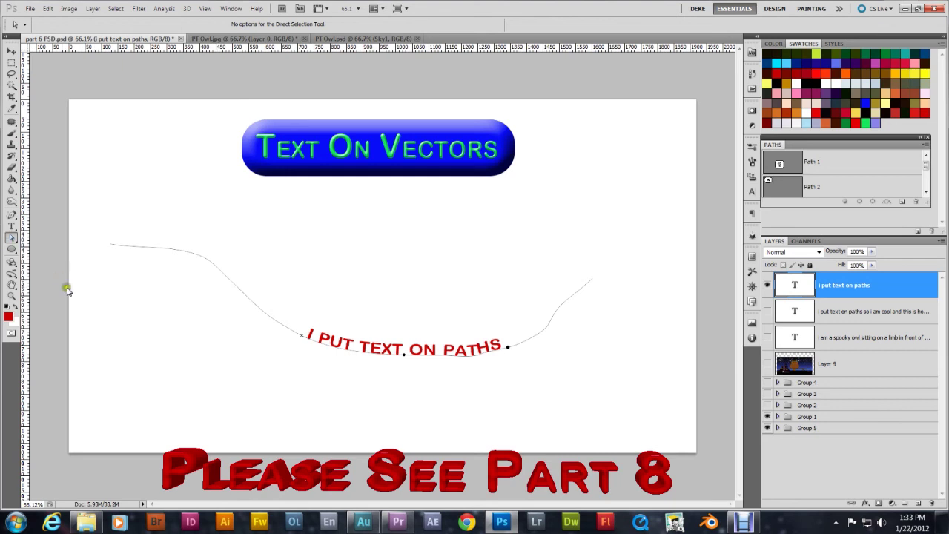
- Delete the anchor points on the path's left slope and reposition the full phrase along the bottom of the valley
{"action": "left_click_drag", "start_coordinate": [74, 301], "coordinate": [276, 246]}
{"action": "mouse_move", "coordinate": [201, 258]}
{"action": "left_mouse_down"}
{"action": "mouse_move", "coordinate": [252, 232]}
{"action": "mouse_move", "coordinate": [290, 235]}
{"action": "mouse_move", "coordinate": [330, 258]}
{"action": "mouse_move", "coordinate": [262, 288]}
{"action": "mouse_move", "coordinate": [186, 266]}
{"action": "left_mouse_up"}
{"action": "right_click", "coordinate": [185, 264]}
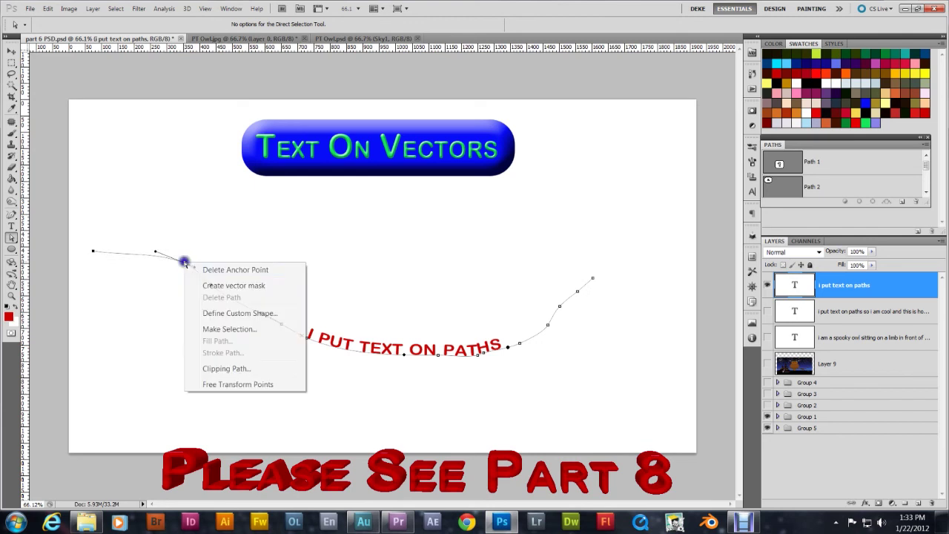
{"action": "left_click", "coordinate": [222, 271]}
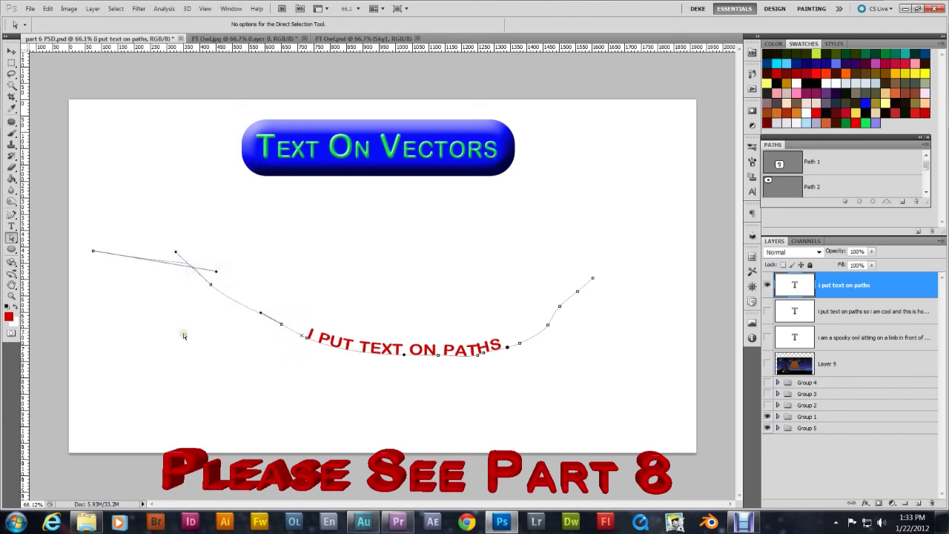
{"action": "right_click", "coordinate": [92, 252]}
{"action": "left_click", "coordinate": [161, 258]}
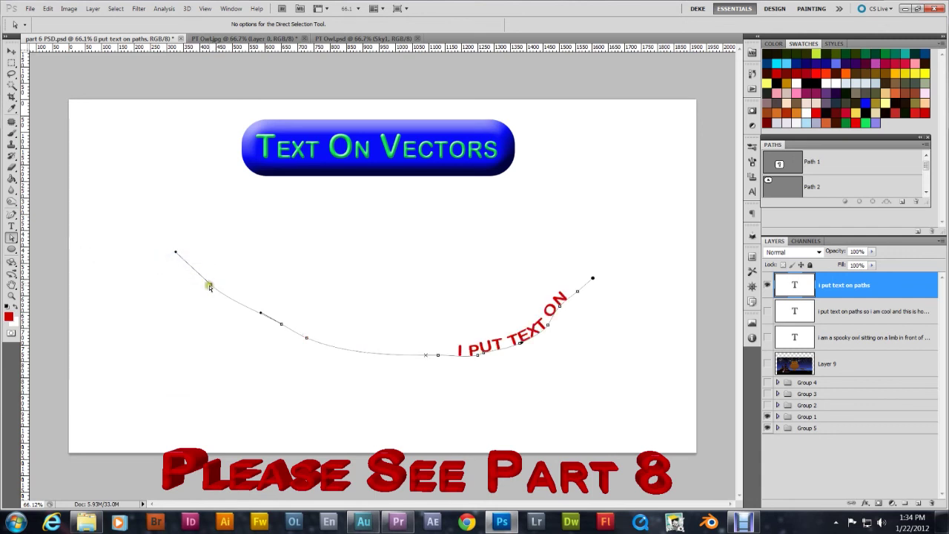
{"action": "right_click", "coordinate": [210, 286]}
{"action": "left_click", "coordinate": [227, 290]}
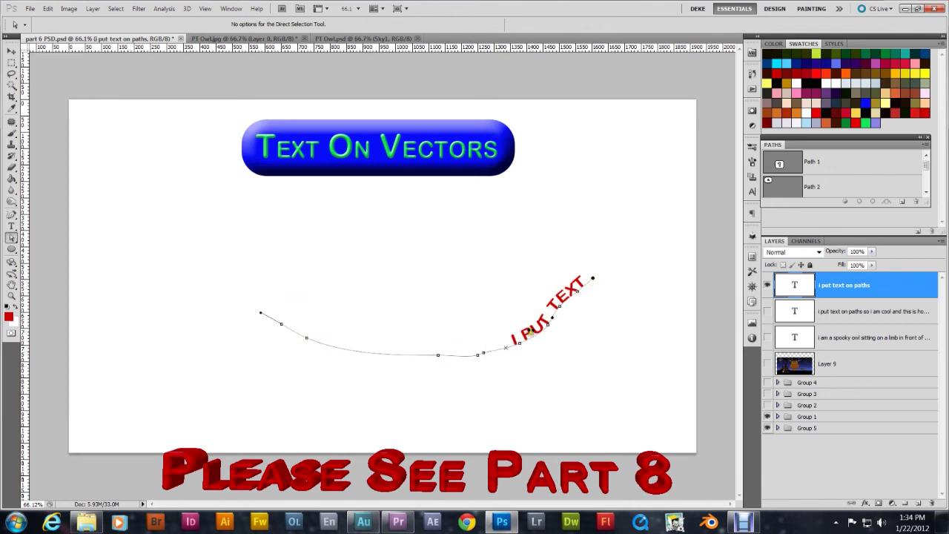
{"action": "left_click_drag", "start_coordinate": [516, 339], "coordinate": [377, 352]}
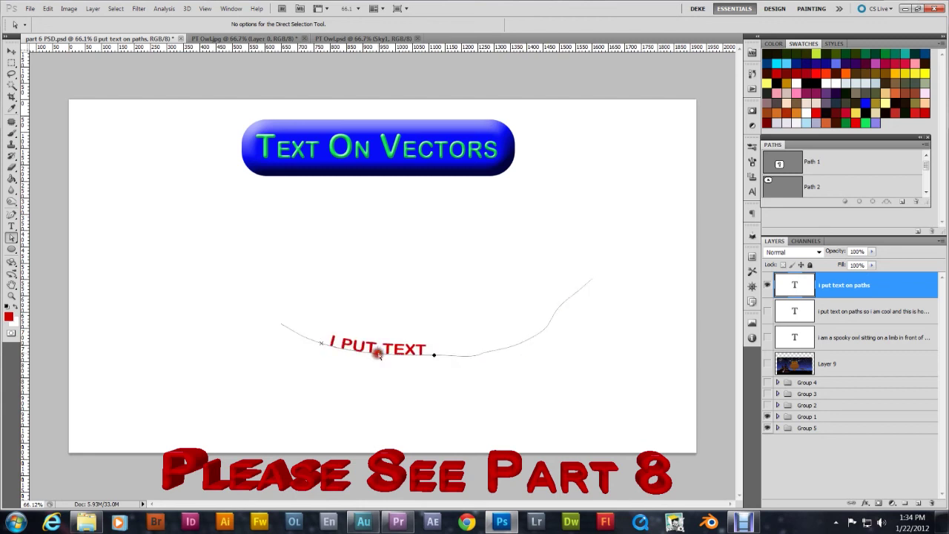
{"action": "mouse_move", "coordinate": [433, 353]}
{"action": "left_mouse_down"}
{"action": "mouse_move", "coordinate": [495, 353]}
{"action": "mouse_move", "coordinate": [516, 332]}
{"action": "left_mouse_up"}
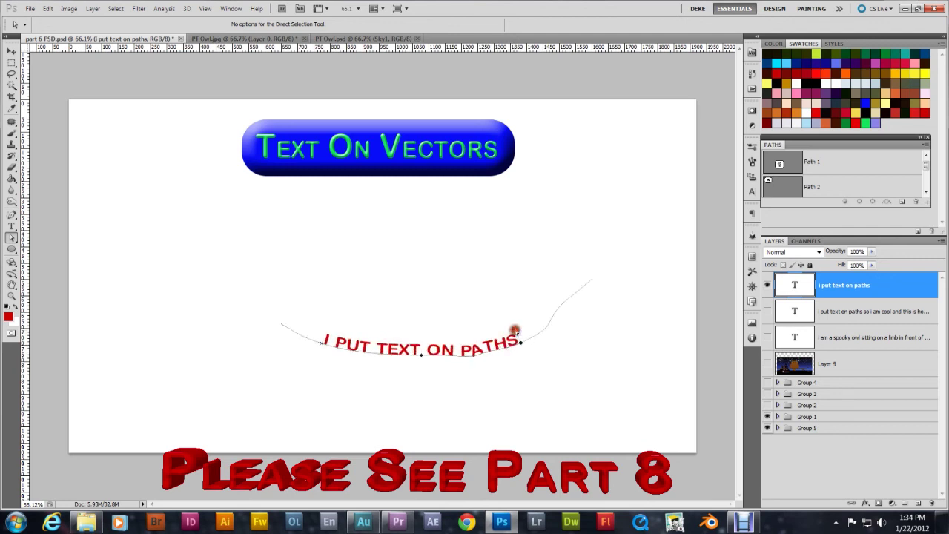
- Delete the anchor points on the rising right slope so the path ends just past the last word of the phrase
{"action": "left_click", "coordinate": [583, 290]}
{"action": "right_click", "coordinate": [592, 282]}
{"action": "left_click", "coordinate": [619, 286]}
{"action": "right_click", "coordinate": [578, 291]}
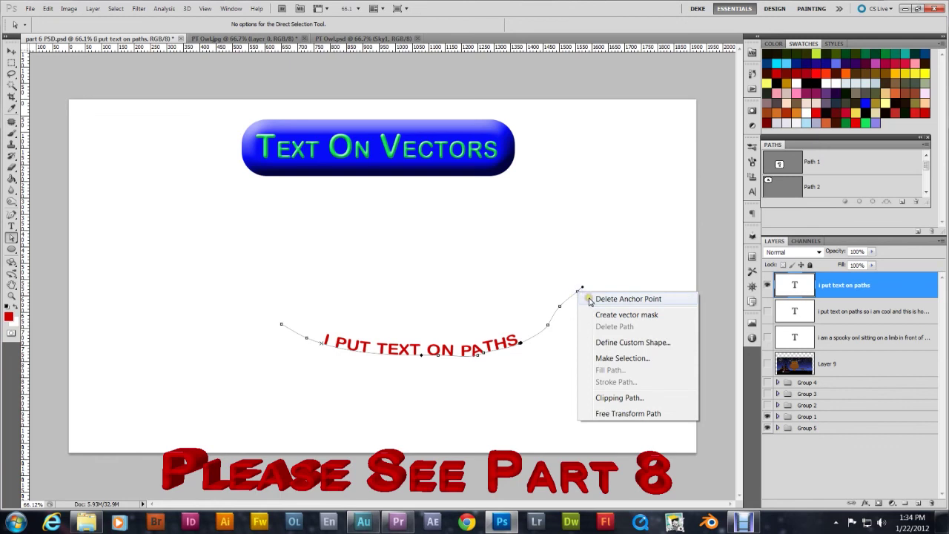
{"action": "left_click", "coordinate": [590, 299]}
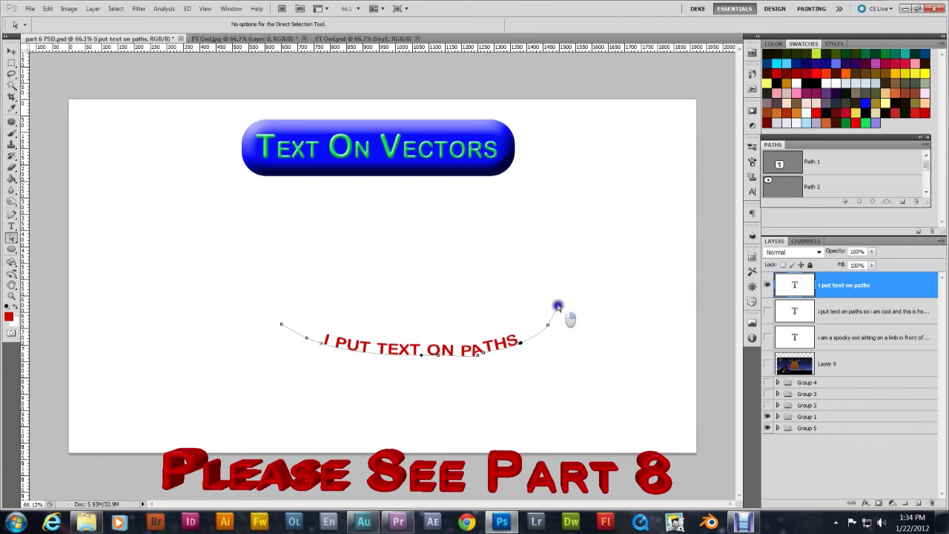
{"action": "right_click", "coordinate": [559, 307]}
{"action": "left_click", "coordinate": [568, 314]}
{"action": "right_click", "coordinate": [551, 327]}
{"action": "left_click", "coordinate": [571, 331]}
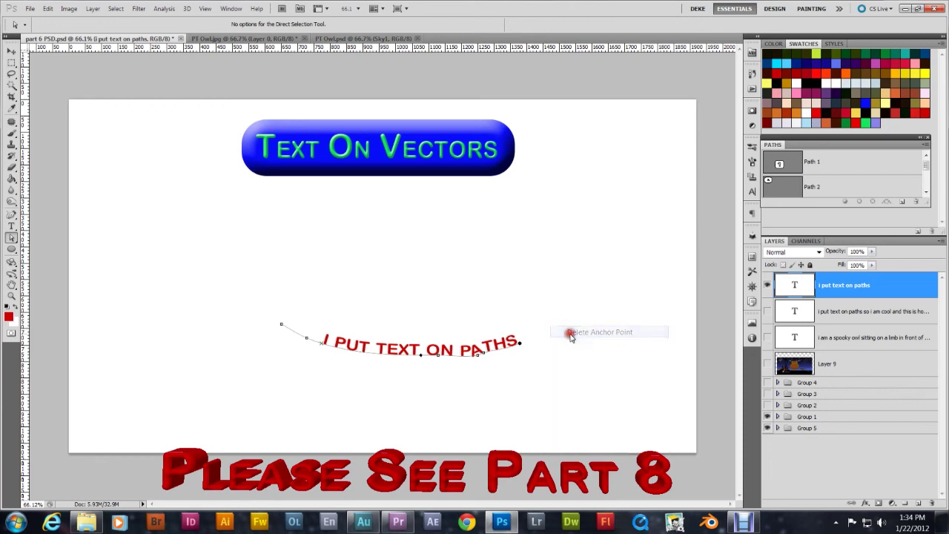
- Delete the path's leftmost anchor point and move the text's start point back to the left end of the shortened path
{"action": "right_click", "coordinate": [282, 326]}
{"action": "left_click", "coordinate": [304, 332]}
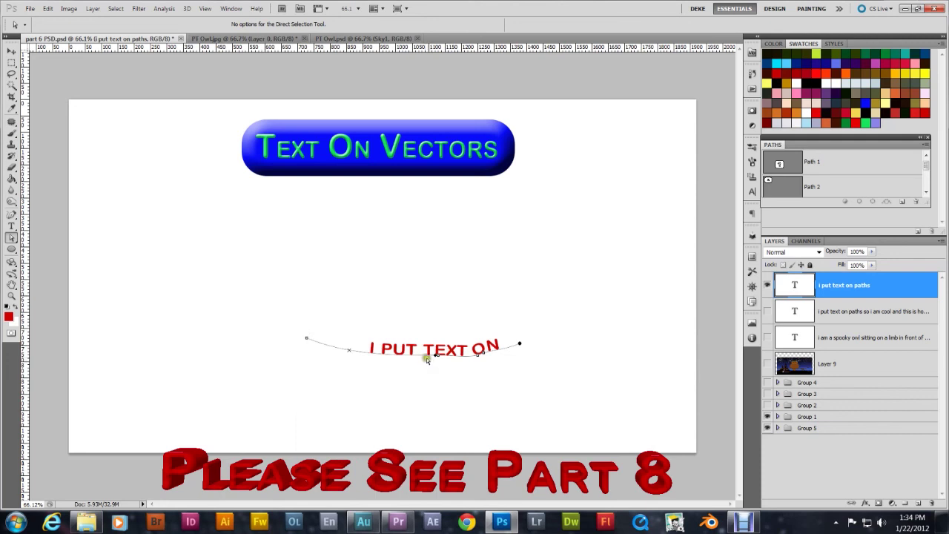
{"action": "left_click", "coordinate": [347, 346]}
{"action": "left_click_drag", "start_coordinate": [345, 344], "coordinate": [324, 346]}
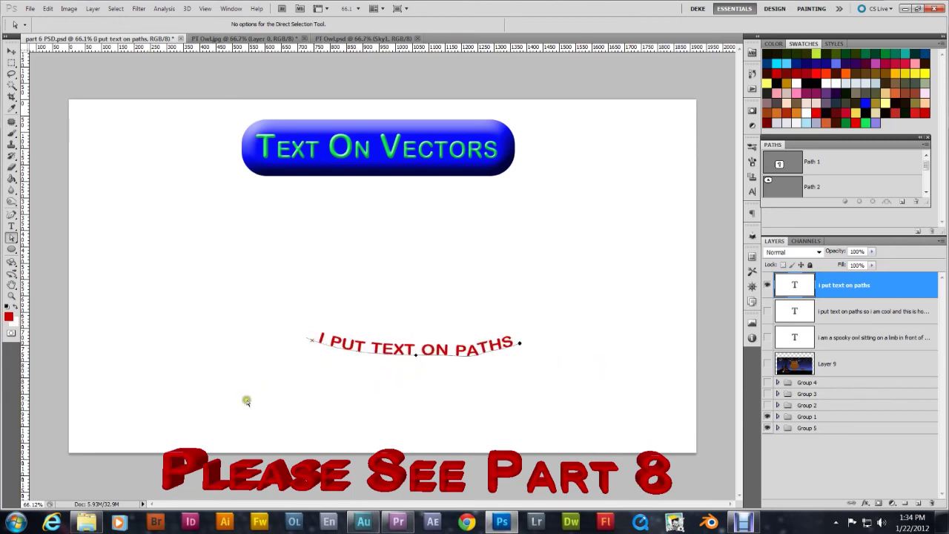
- Move the whole shortened path with its text up and to the left on the canvas, and select the segment under its first words
{"action": "left_click_drag", "start_coordinate": [247, 400], "coordinate": [579, 307]}
{"action": "left_click_drag", "start_coordinate": [407, 359], "coordinate": [376, 298]}
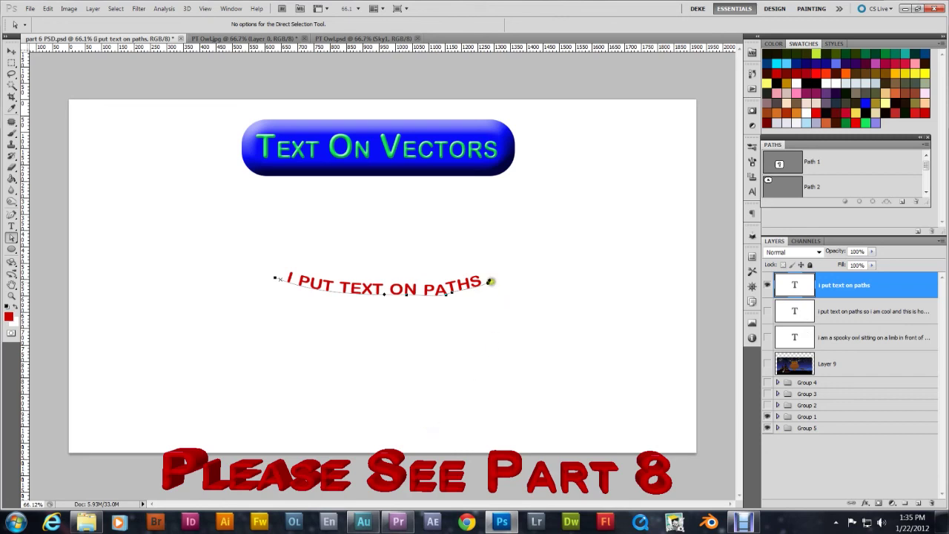
{"action": "left_click_drag", "start_coordinate": [489, 285], "coordinate": [494, 319]}
{"action": "left_click", "coordinate": [328, 409]}
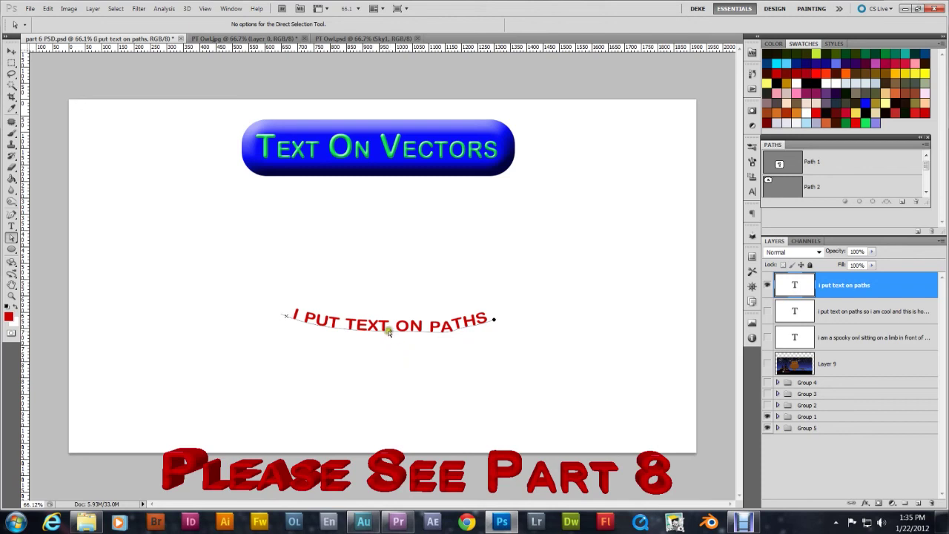
{"action": "left_click", "coordinate": [334, 330]}
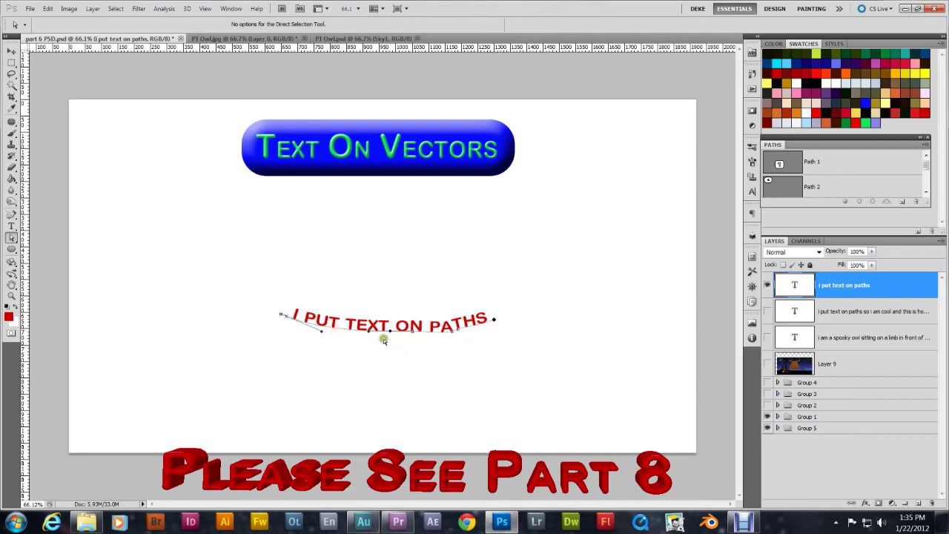